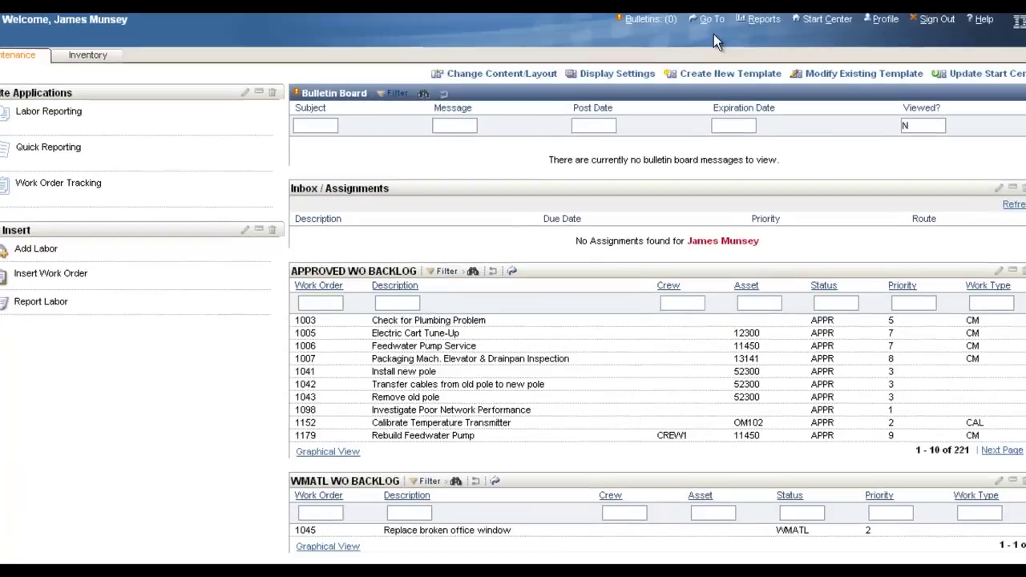
- Open the PROJECT PLANNING job plan PP101JM in the Job Plans application
left_click(699, 35)
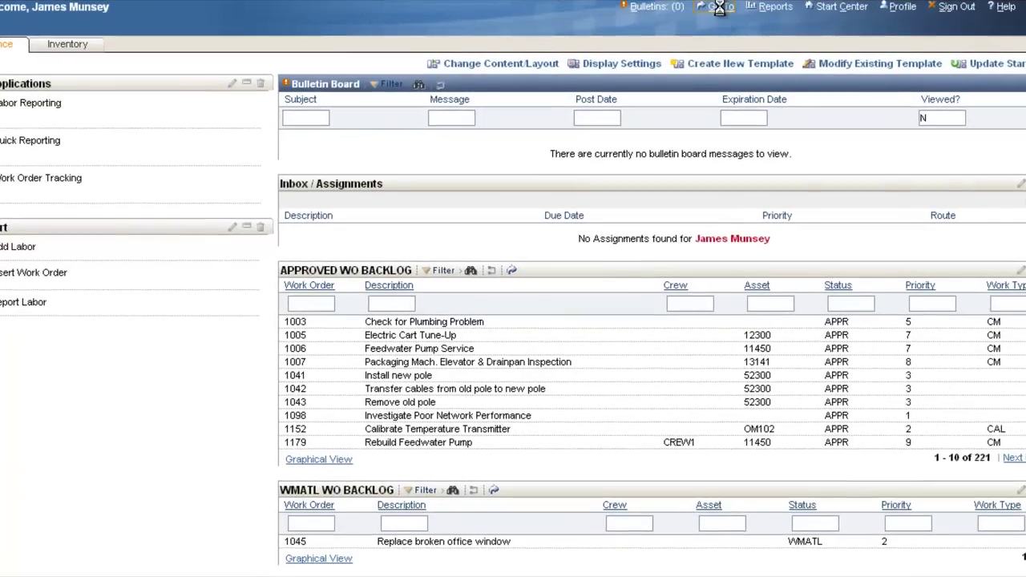
mouse_move(790, 165)
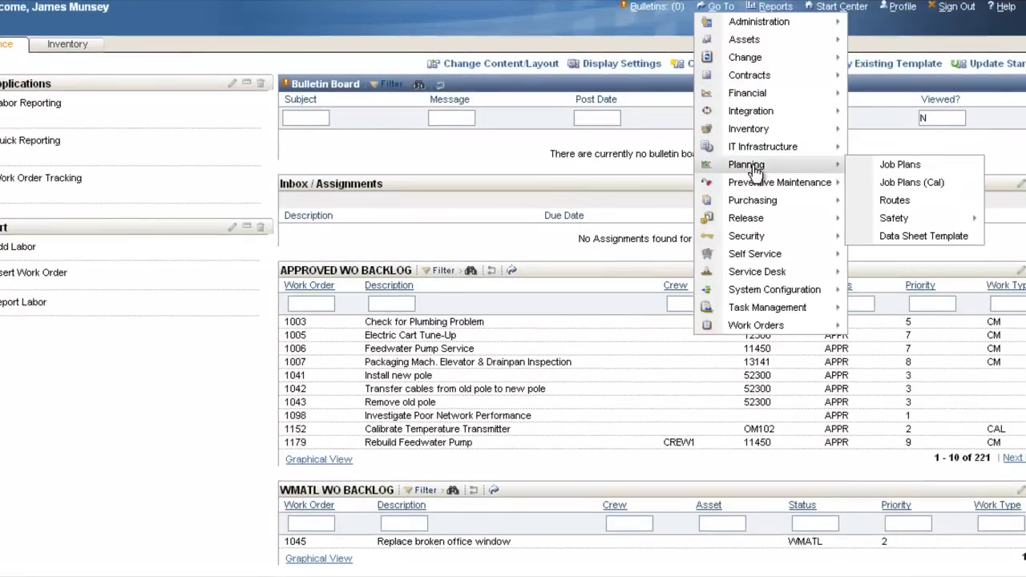
left_click(896, 166)
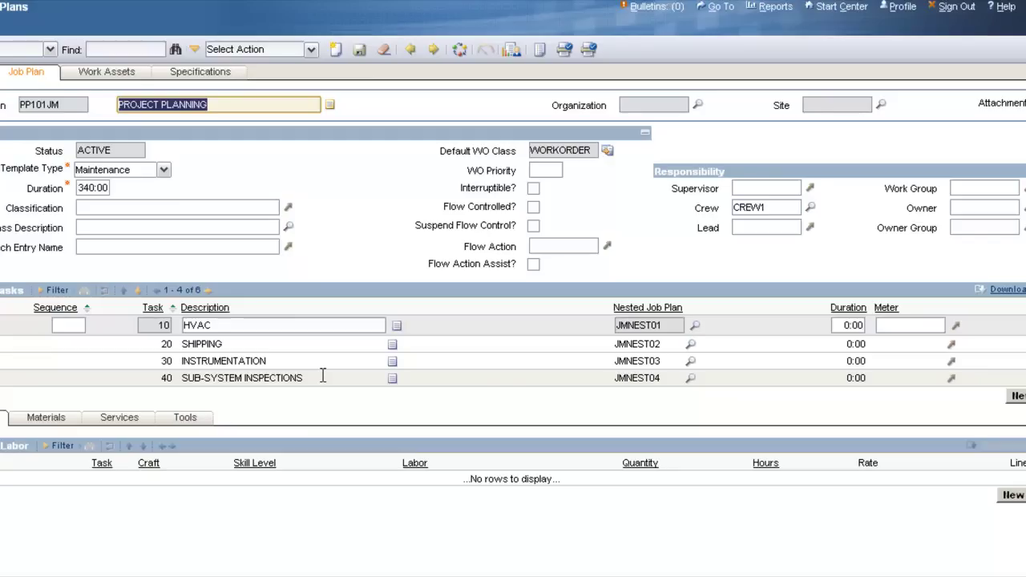
- Open the nested job plan JMNEST01 of the HVAC task and examine its description and task
left_click(673, 328)
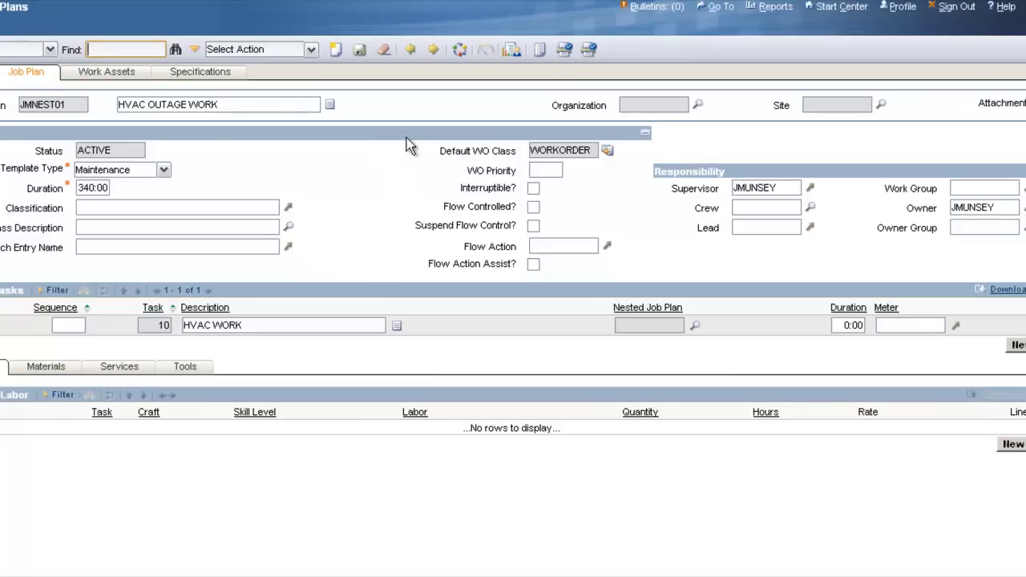
left_click(236, 105)
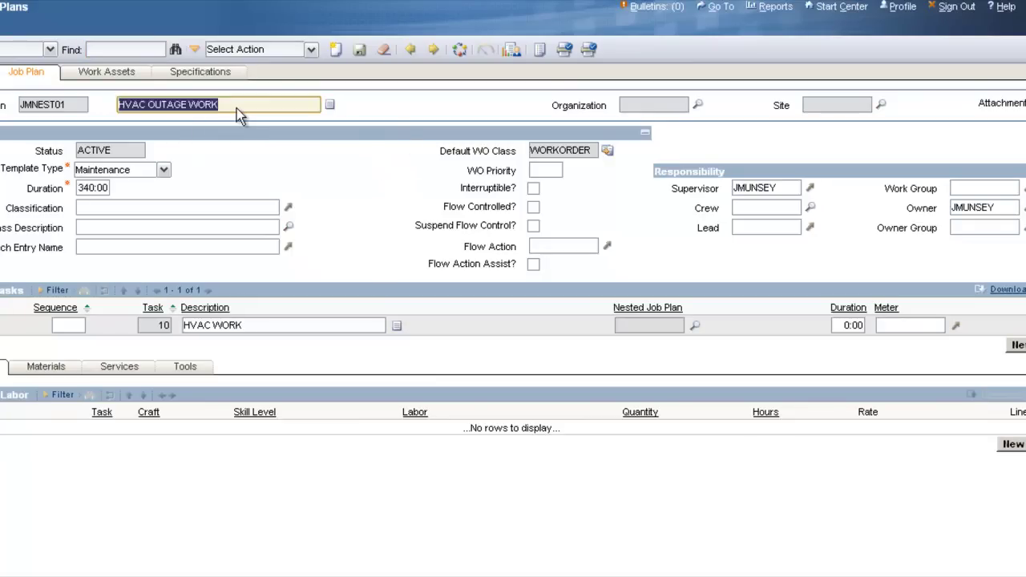
left_click(284, 329)
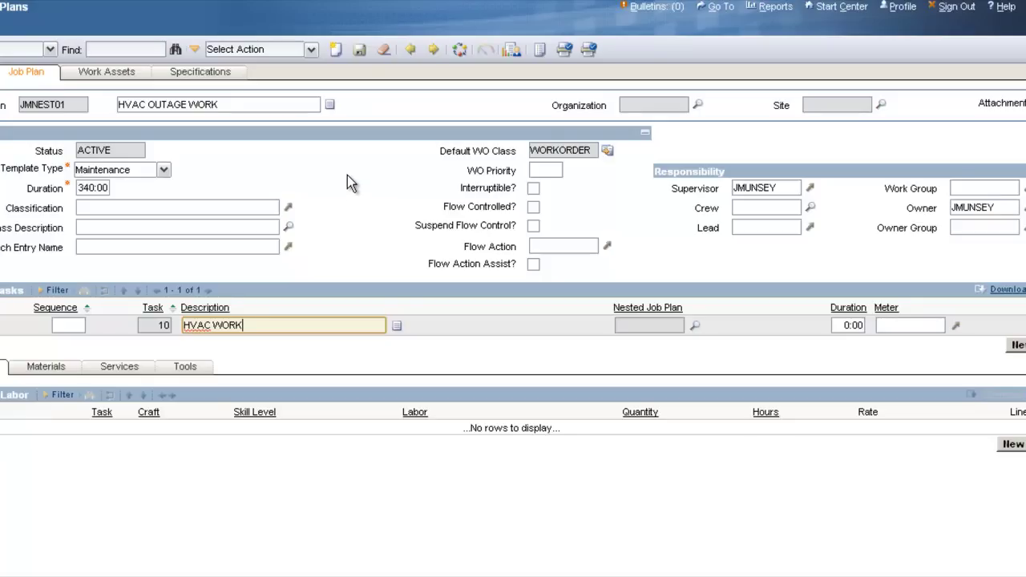
- List the routes for the BEDFORD site in the Routes application and open the FALL OUTAGE WORK PACKAGE route
left_click(716, 7)
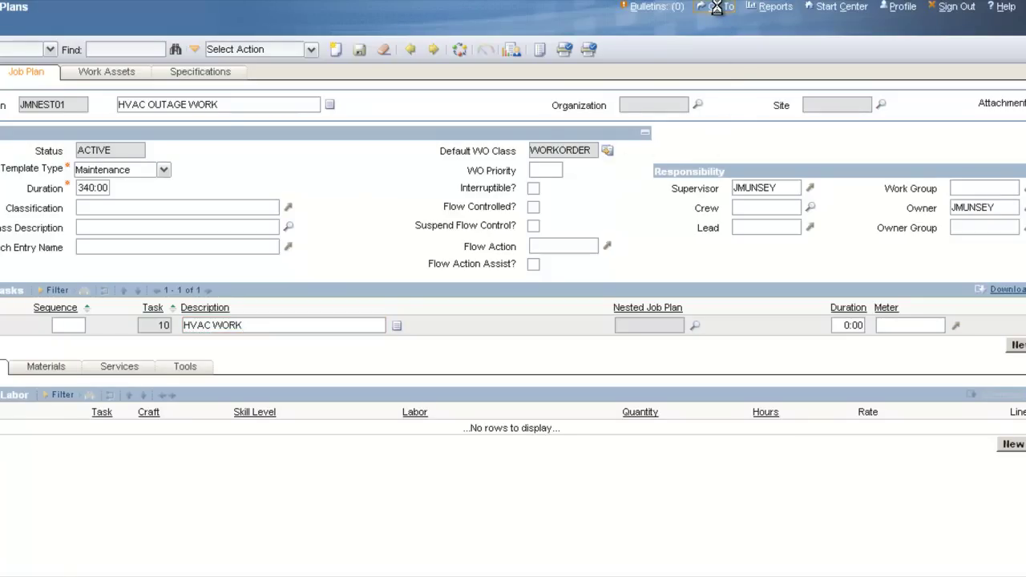
mouse_move(756, 164)
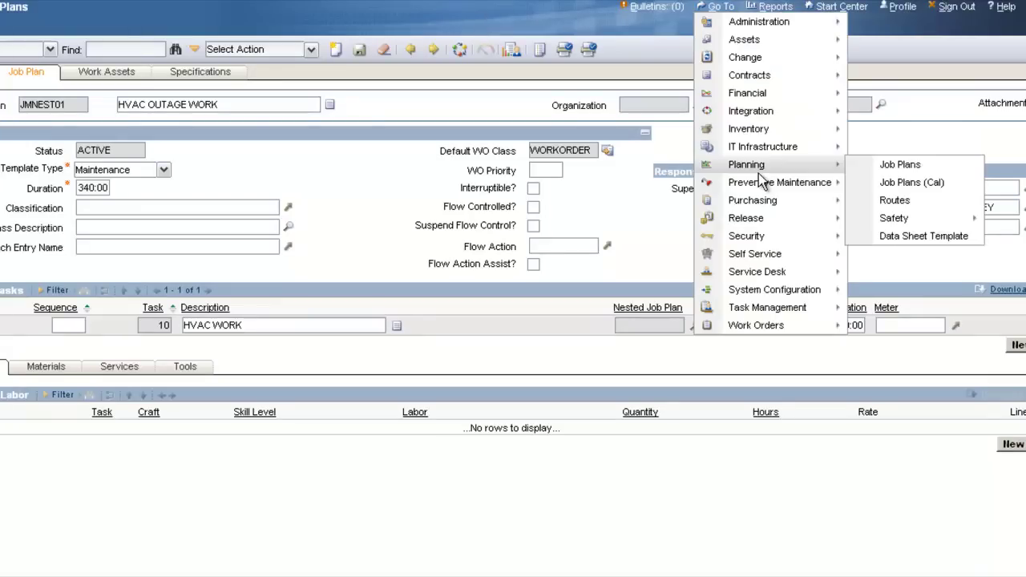
left_click(907, 201)
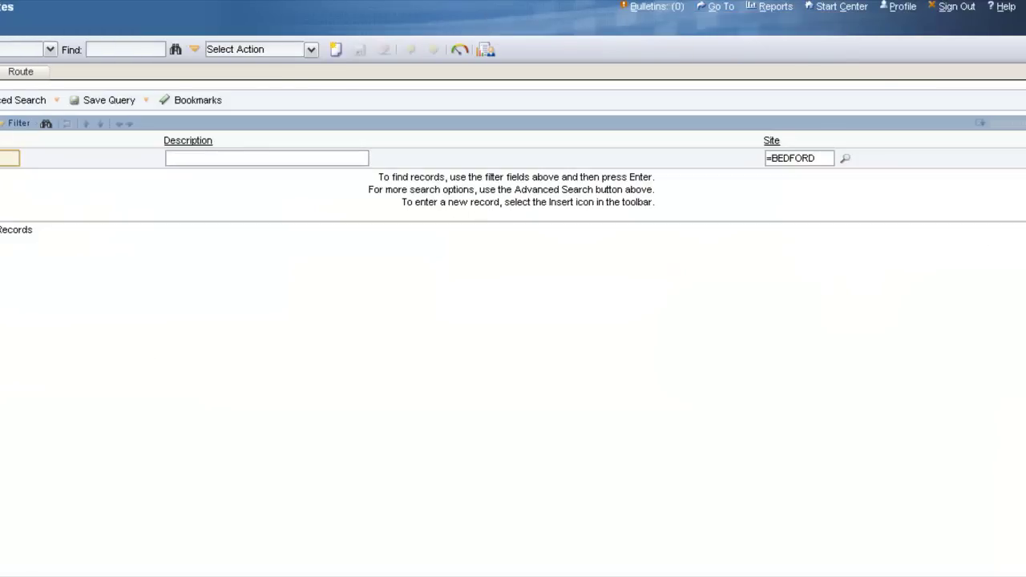
key("Return")
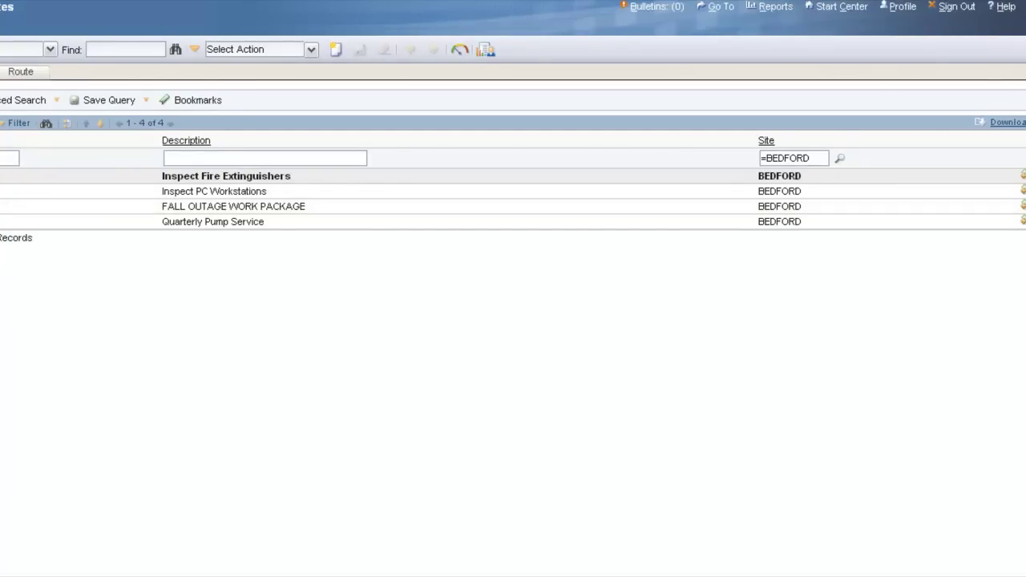
left_click(233, 206)
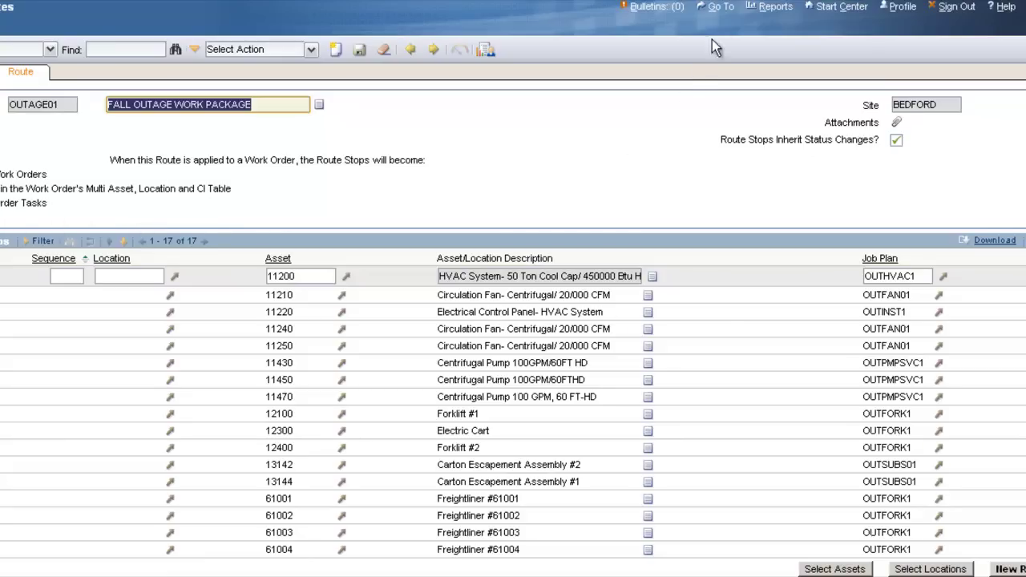
- Create a new work order in Work Order Tracking described as "PROJECT PLANNING - OUTAGE Q4" at location NEEDHAM
left_click(724, 7)
mouse_move(916, 325)
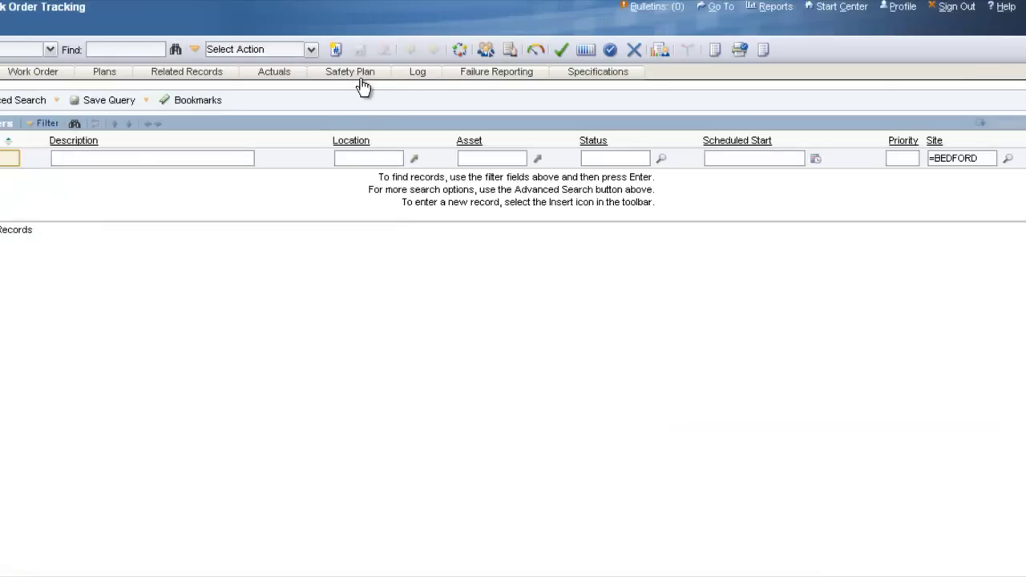
left_click(337, 50)
type("OUTAGE Q4")
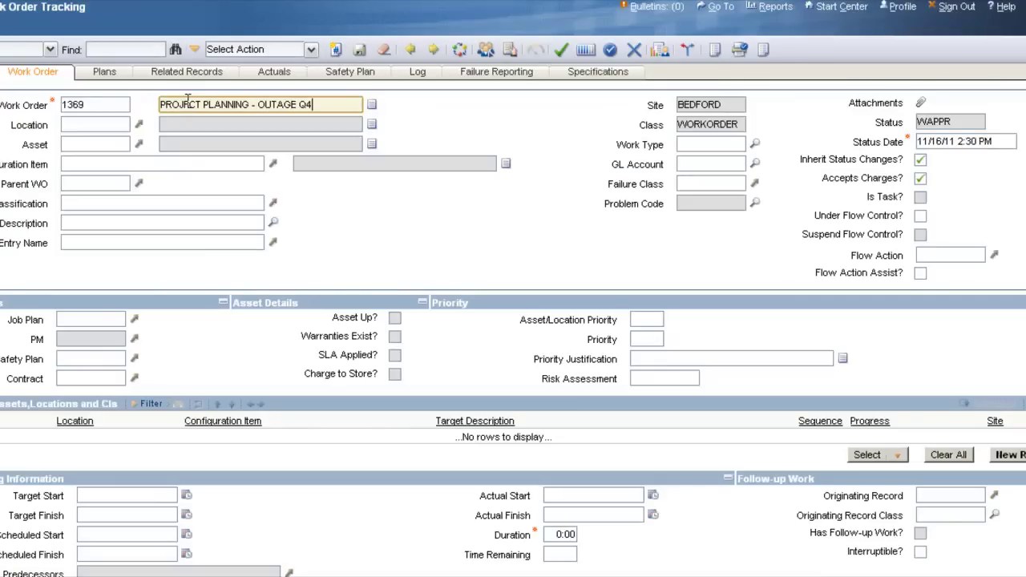
left_click(92, 124)
type("NEEDHAM")
key("Tab")
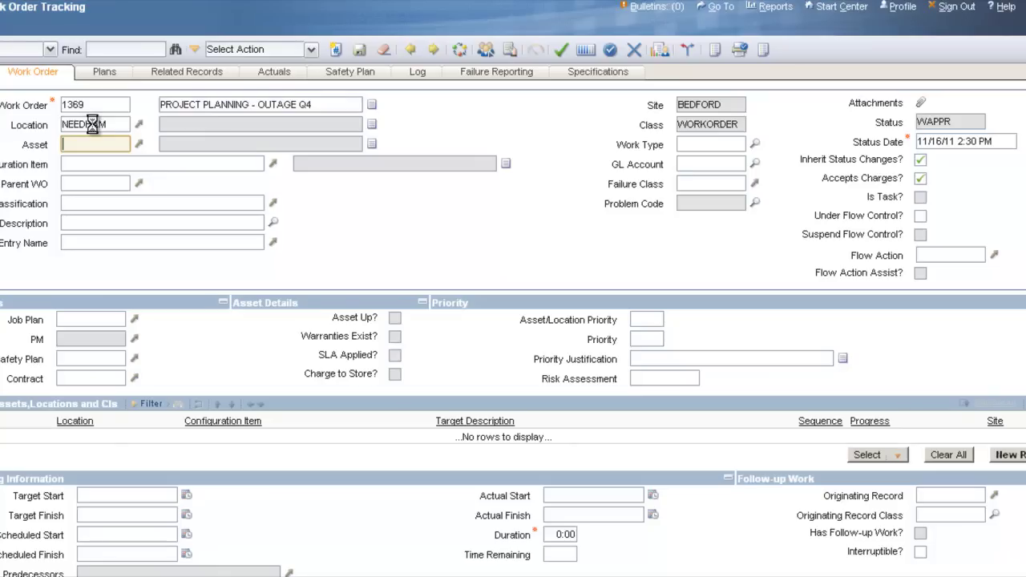
- Set the work type to CP, the job plan to PP101JM, the target start to 12/1/11 2:32 PM and the target finish to 12/30/11 2:32 PM
left_click(726, 141)
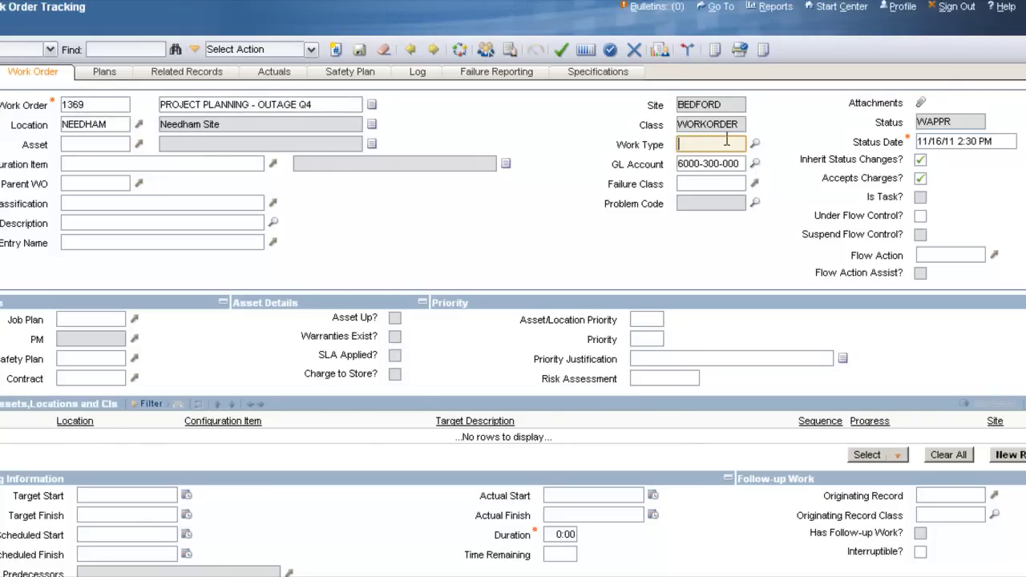
left_click(756, 144)
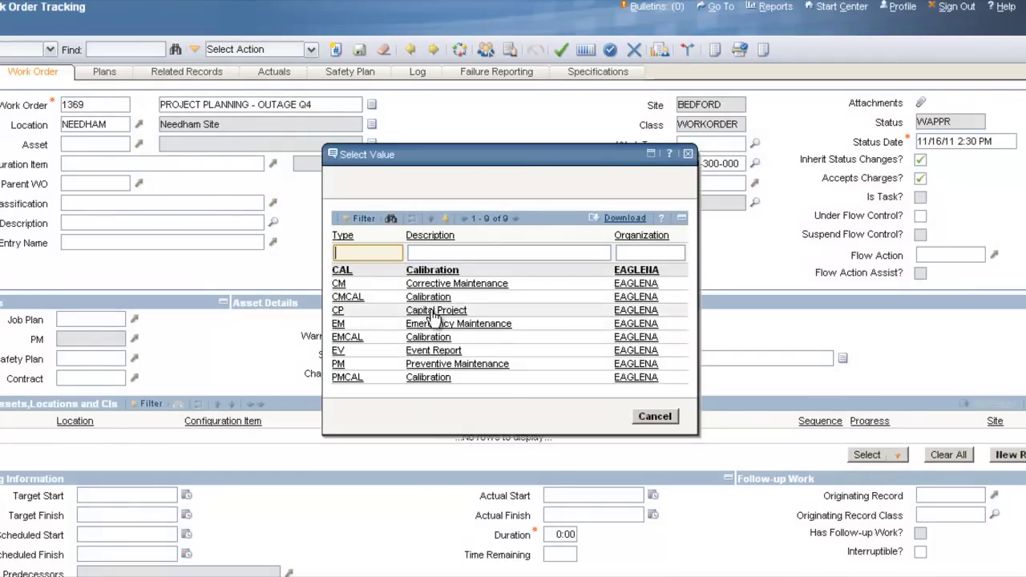
left_click(432, 310)
left_click(99, 318)
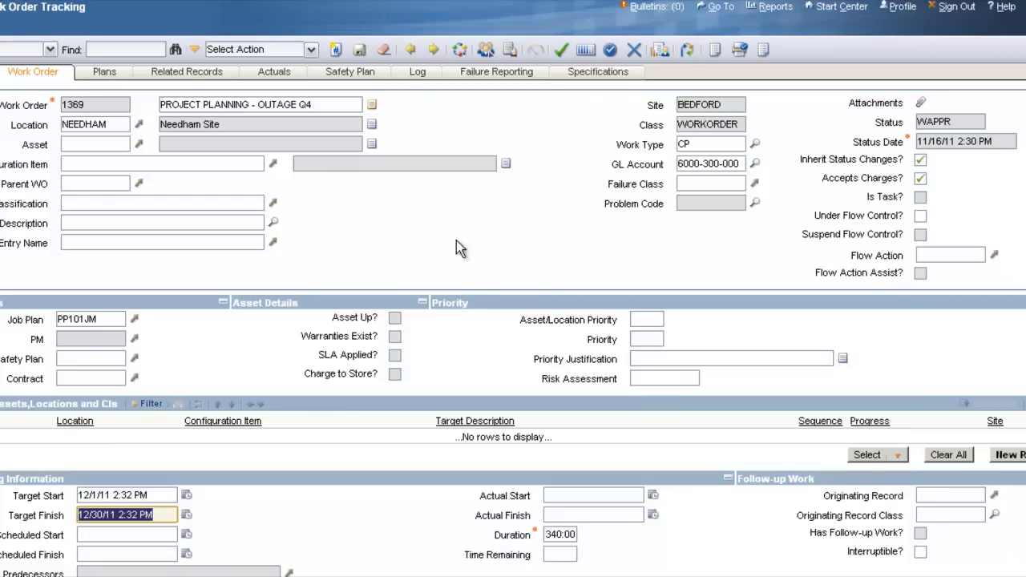
- Review the child work orders planned under the outage work order, including HVAC and SHIPPING
left_click(105, 74)
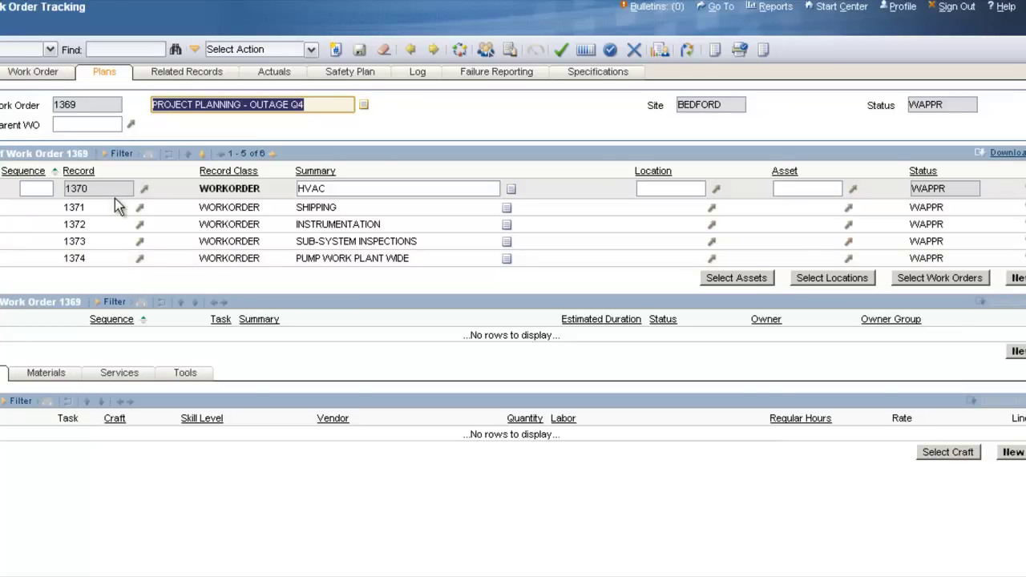
left_click(356, 188)
left_click(356, 190)
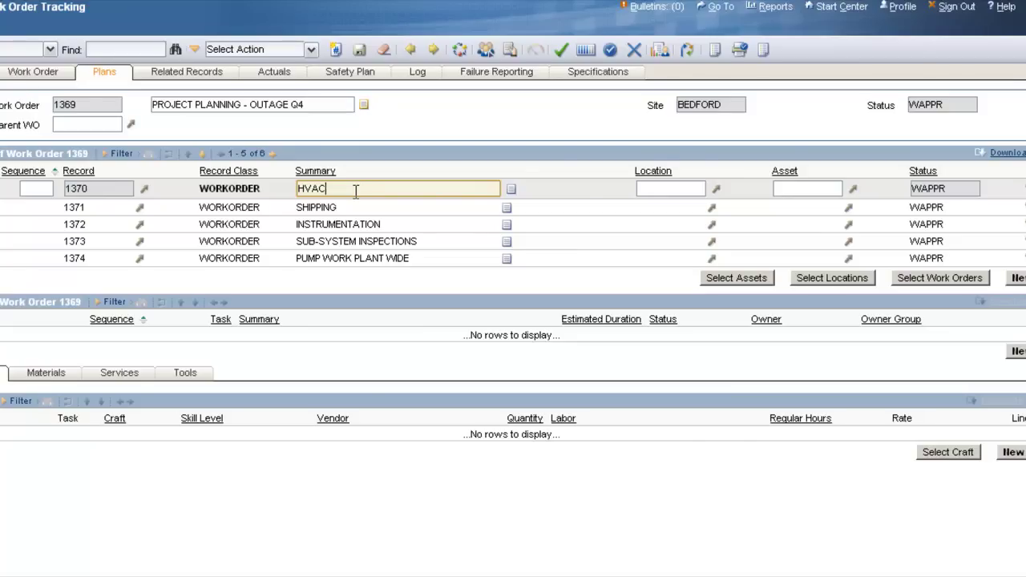
left_click(354, 208)
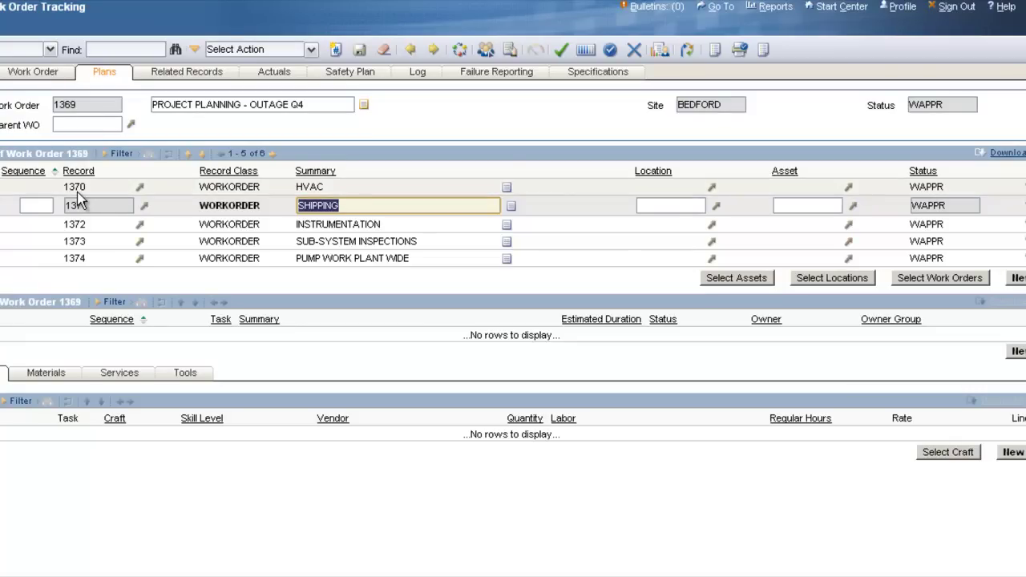
- Start a new communication from the outage work order and enter the recipient's e-mail address
left_click(311, 49)
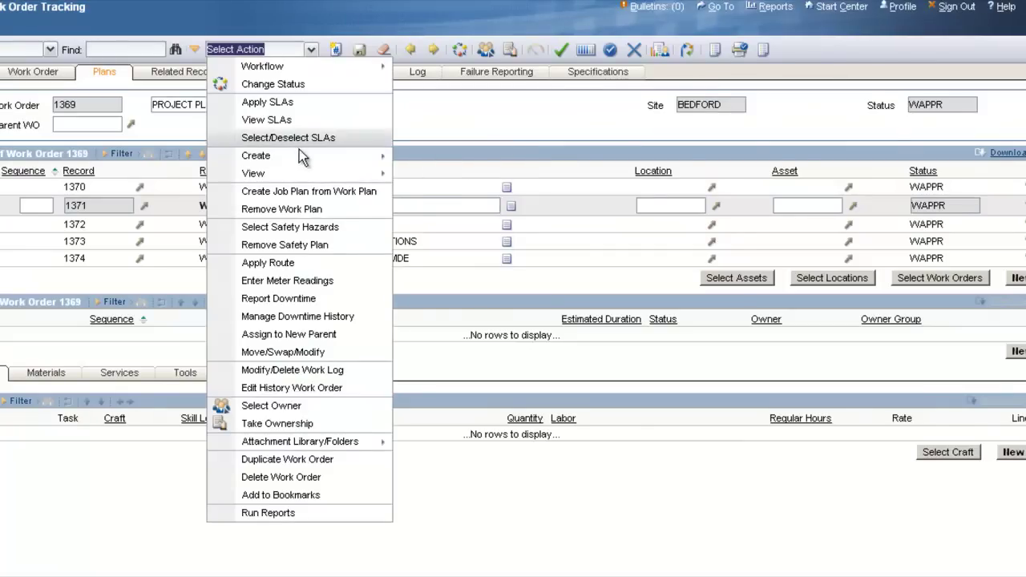
mouse_move(299, 157)
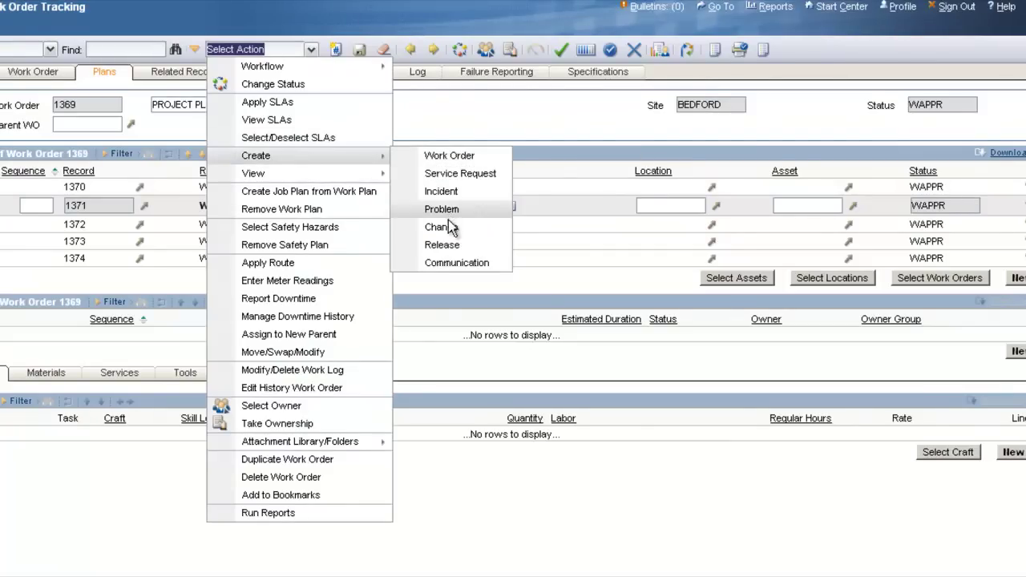
left_click(457, 264)
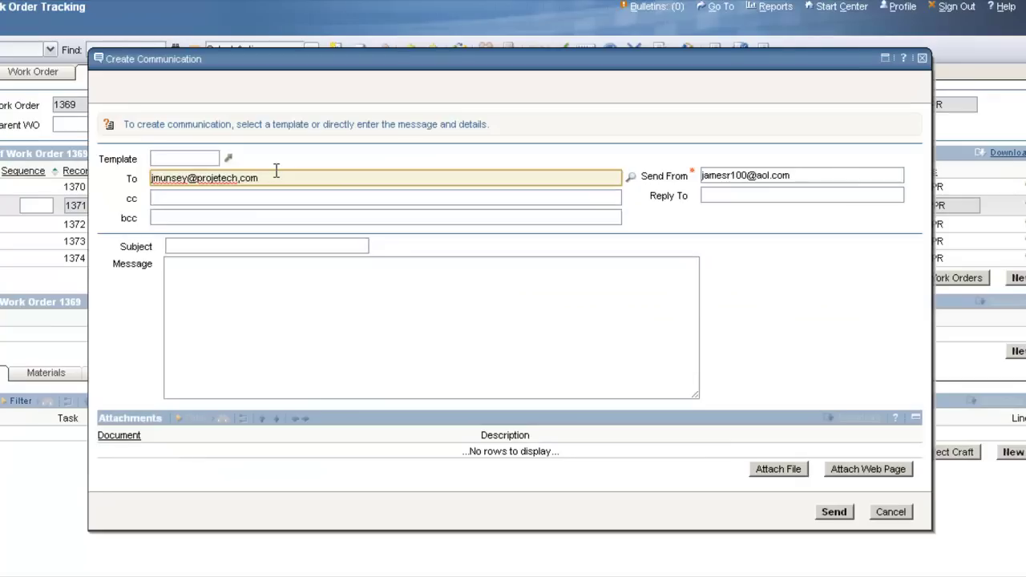
key("BackSpace")
key("BackSpace")
key("BackSpace")
key("BackSpace")
type(".com")
- Send it with subject "PROJECT PLANNING Q4 OUTAGE" and message "PLEASE PLAN YOUR WORK FOR THE UPCOMING OUTAGE ON WORK ORDERS 1370-1376 FOR YOUR SPECIFIC AREAS."
left_click(268, 245)
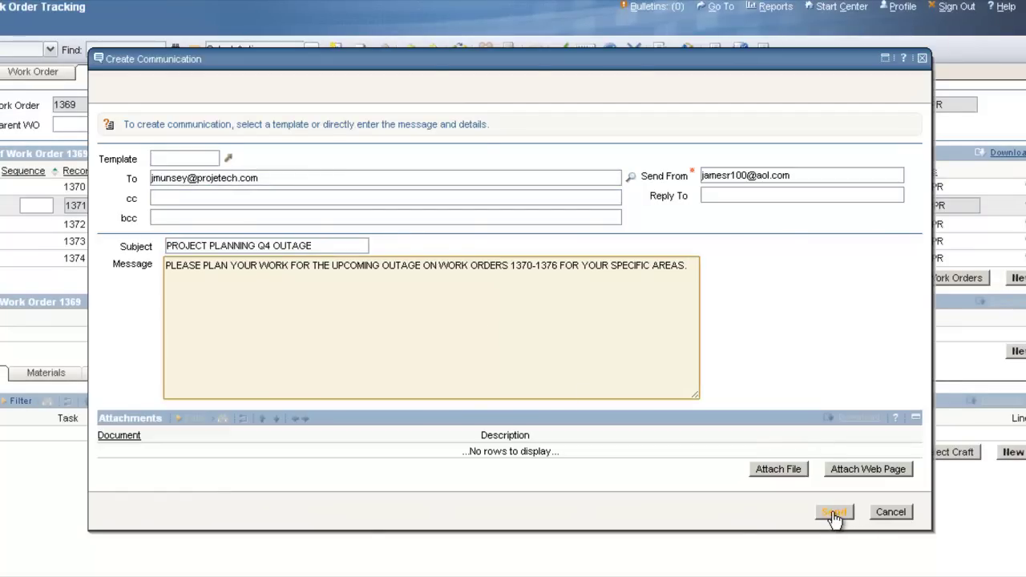
left_click(833, 512)
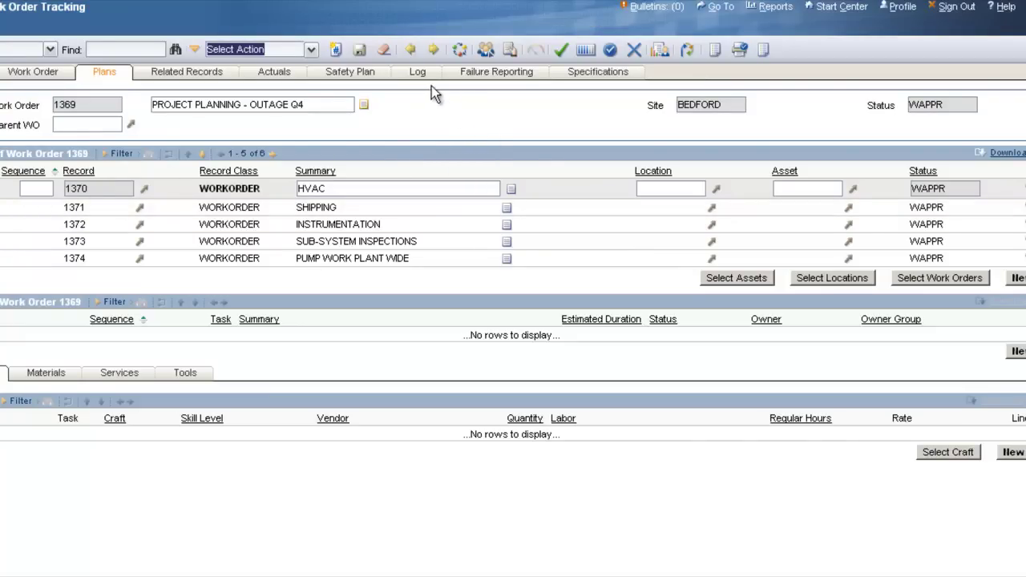
- Check the work order's communication log and view the details of the sent PROJECT PLANNING Q4 OUTAGE message
left_click(416, 72)
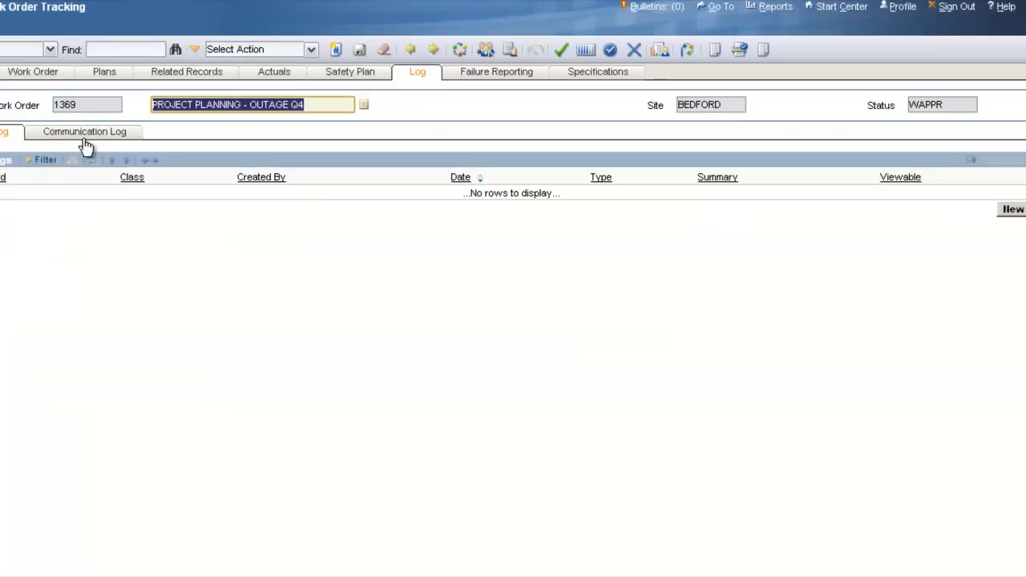
left_click(78, 131)
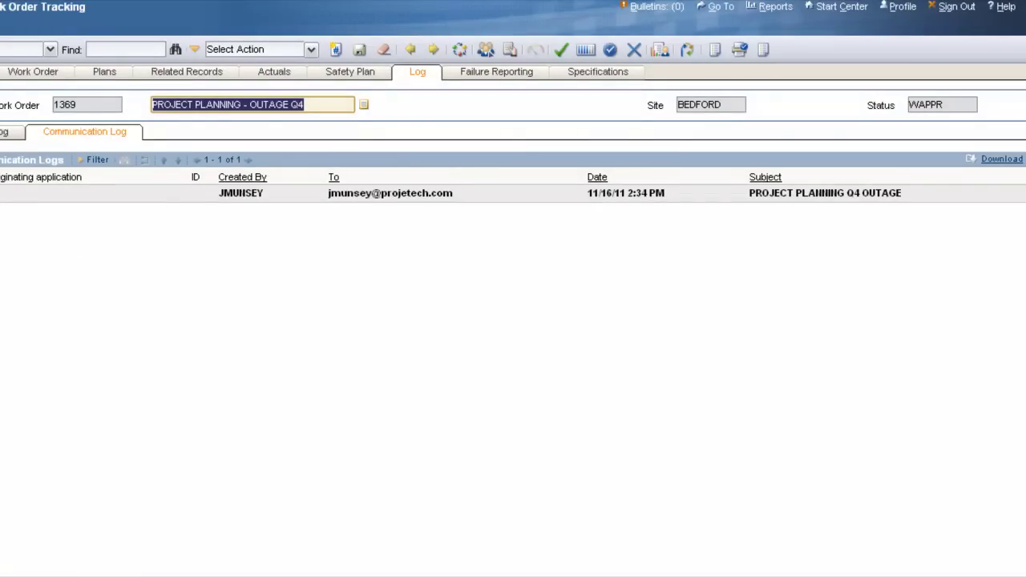
left_click(8, 193)
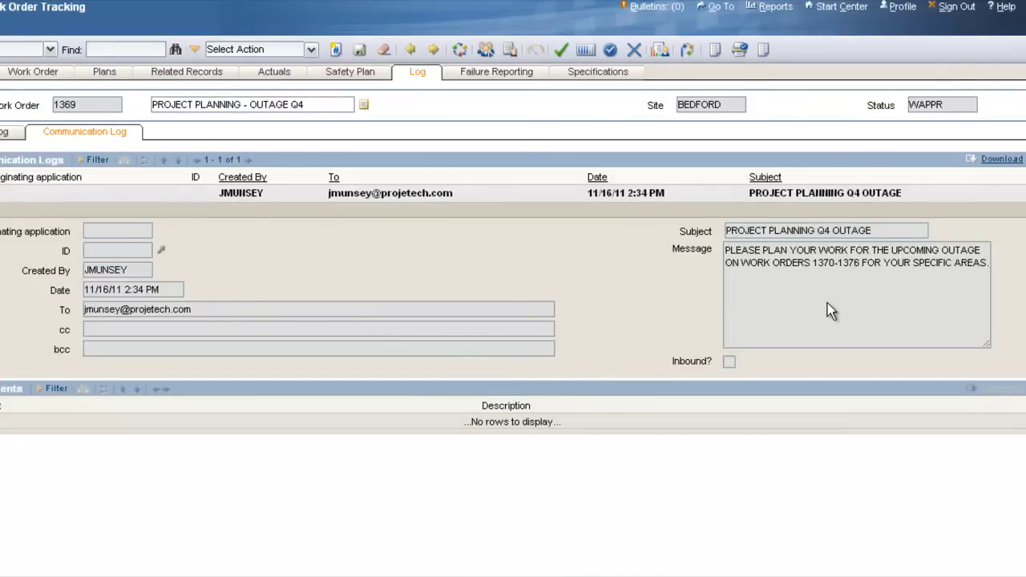
- Open the HVAC child work order from the outage work order's plans and check its parent work order
left_click(105, 72)
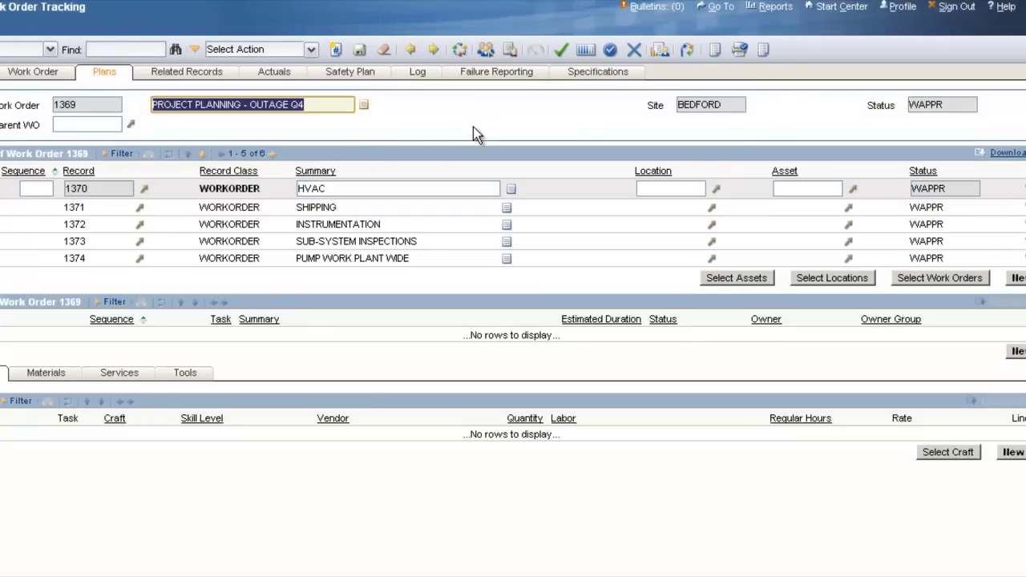
left_click(361, 187)
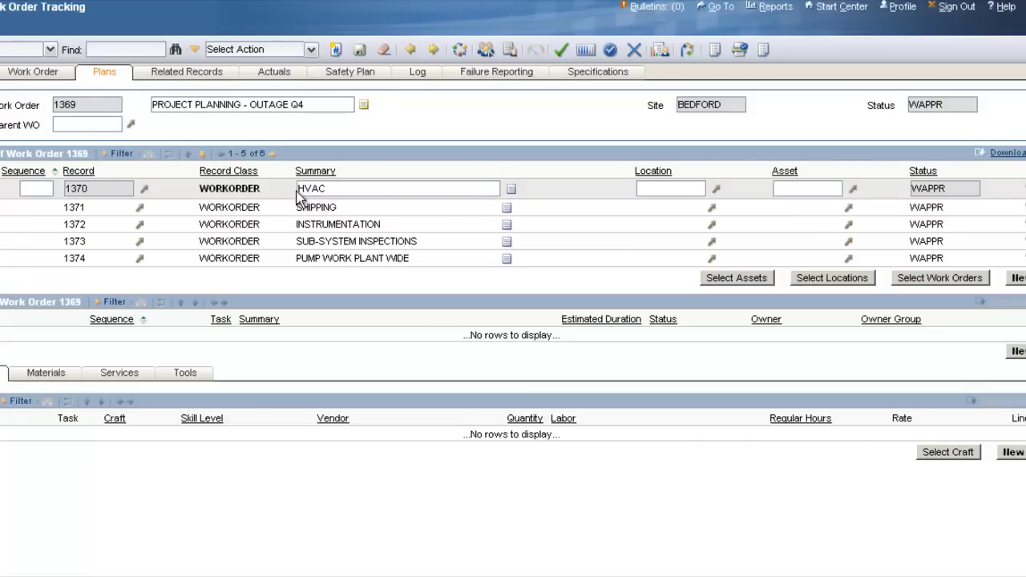
left_click(144, 190)
mouse_move(168, 191)
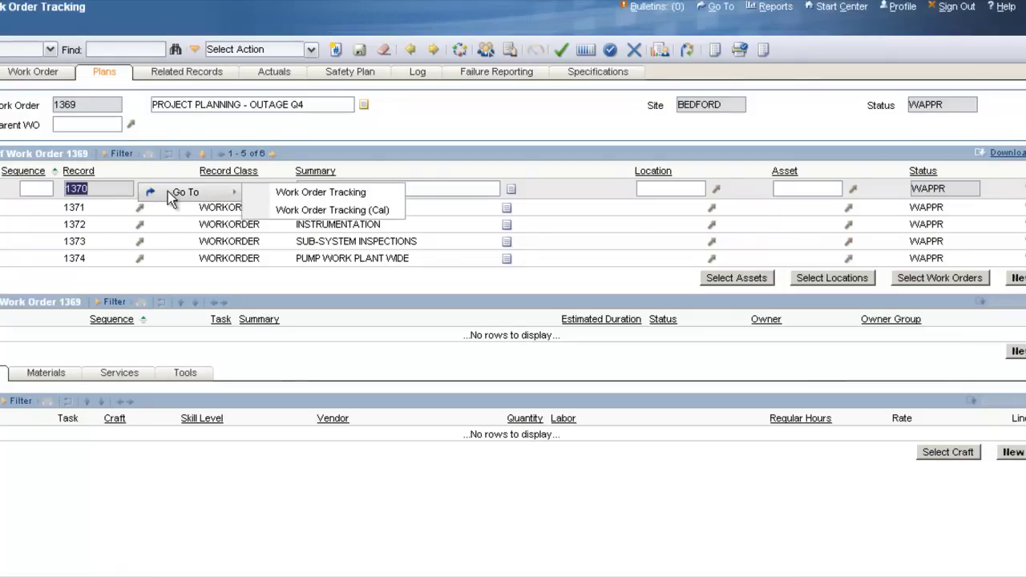
left_click(312, 194)
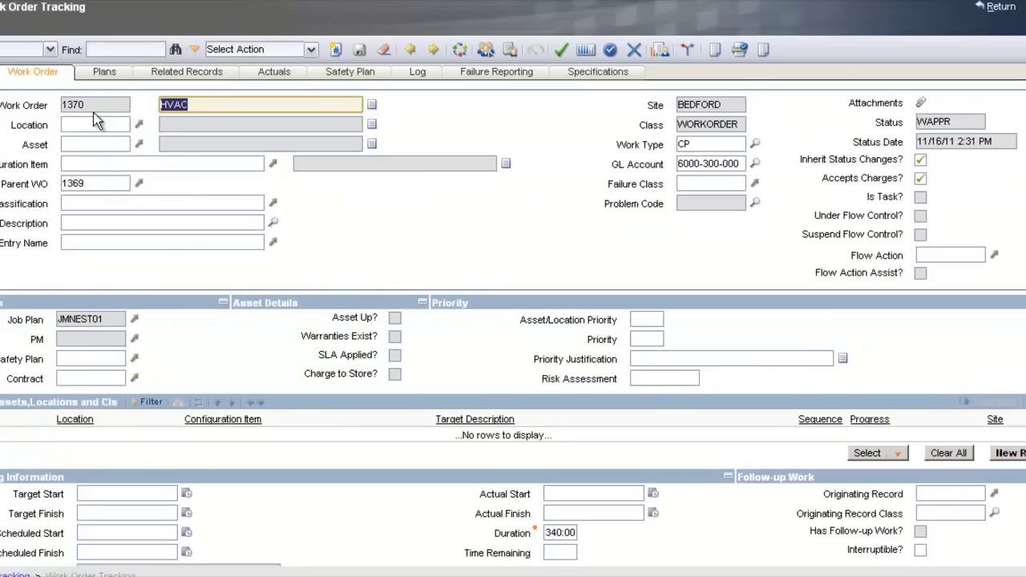
left_click(91, 183)
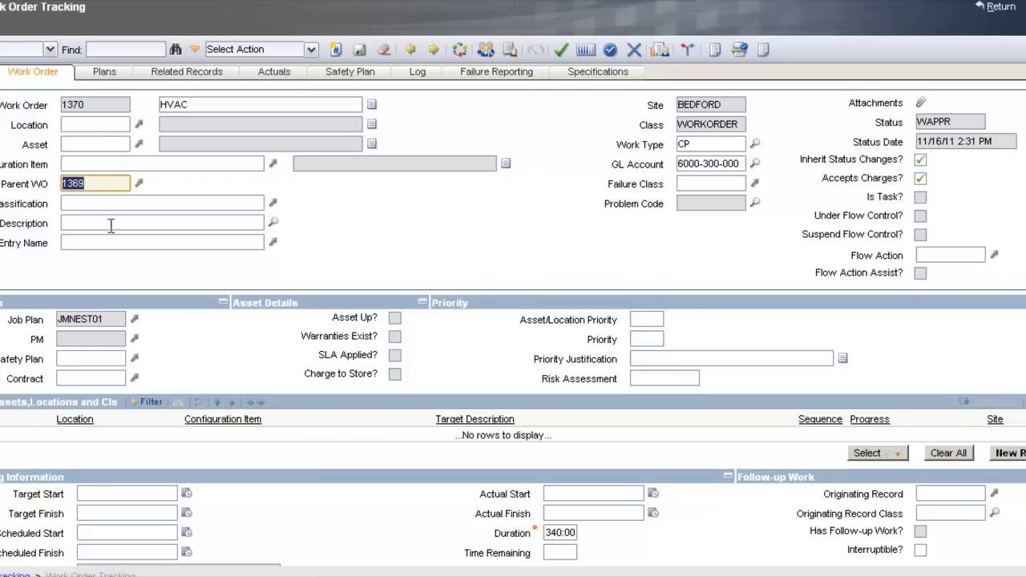
- In the HVAC work order's plans, filter the assets by HVAC and add both assets, 11200 and 11220, as child work orders
left_click(107, 73)
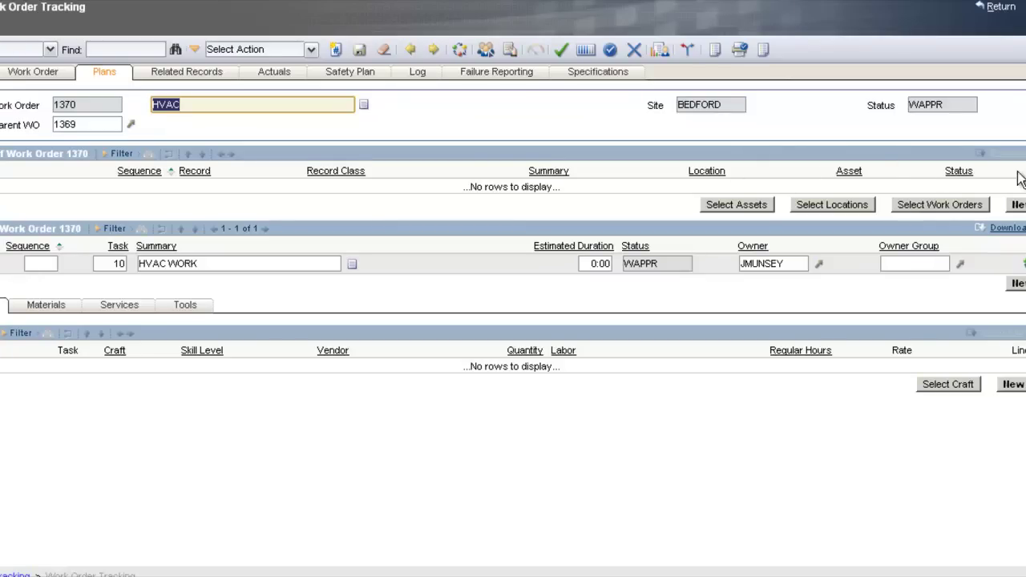
left_click(733, 207)
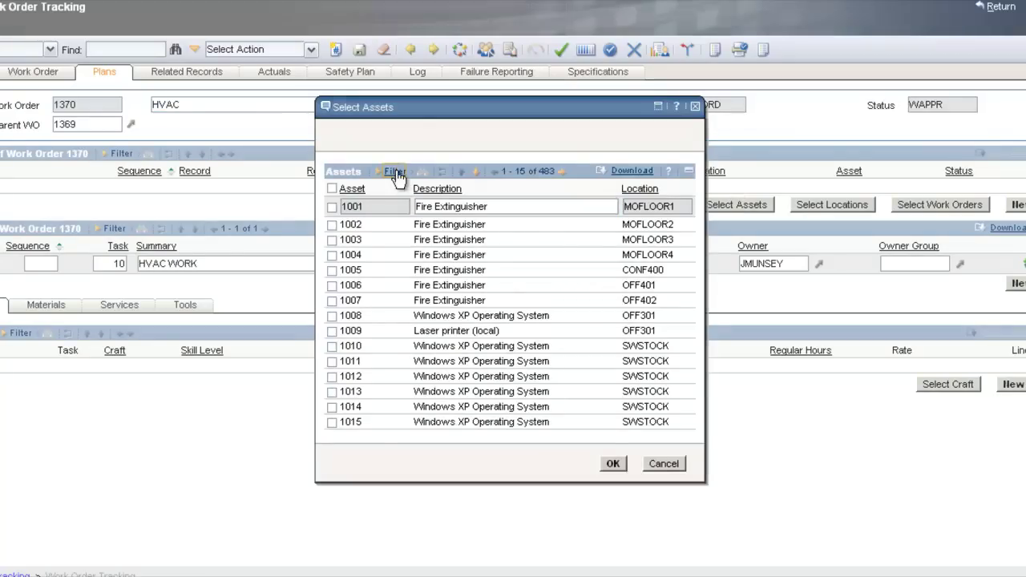
left_click(395, 171)
type("HVA")
key("Return")
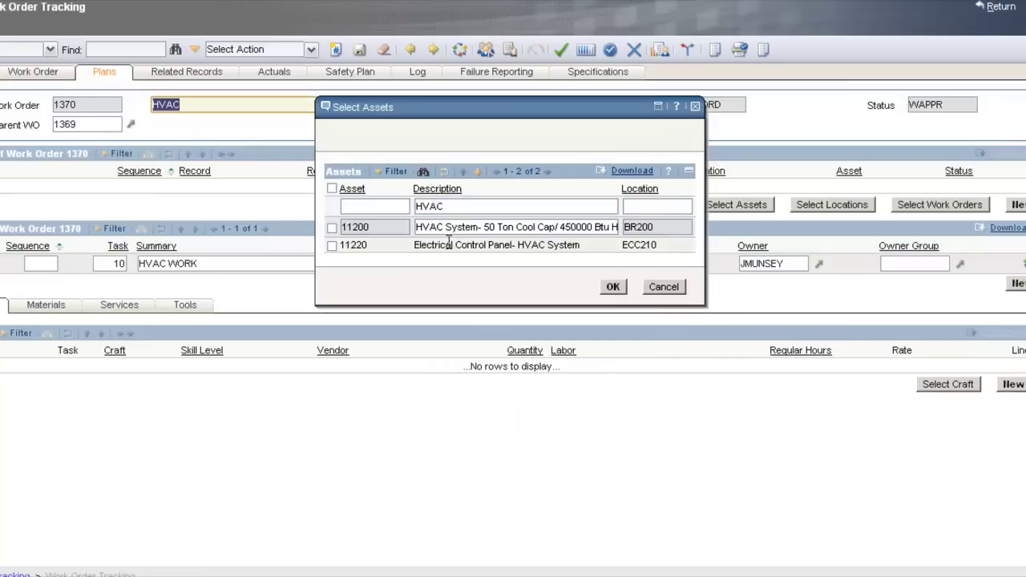
left_click(332, 189)
key("Return")
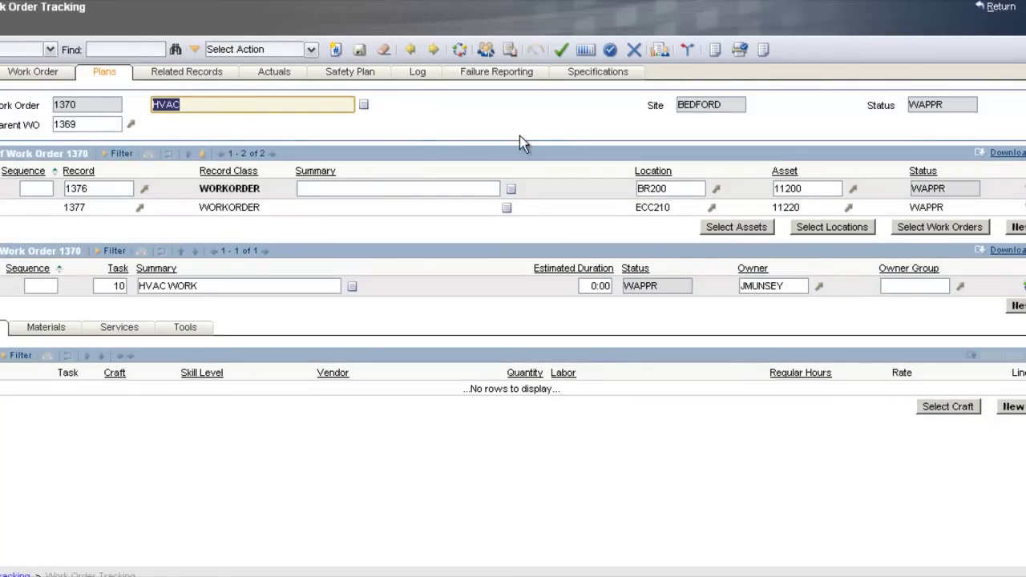
- Add existing HVAC System Inspection work orders 1214 and 1285 as children of the HVAC work order and save
left_click(938, 230)
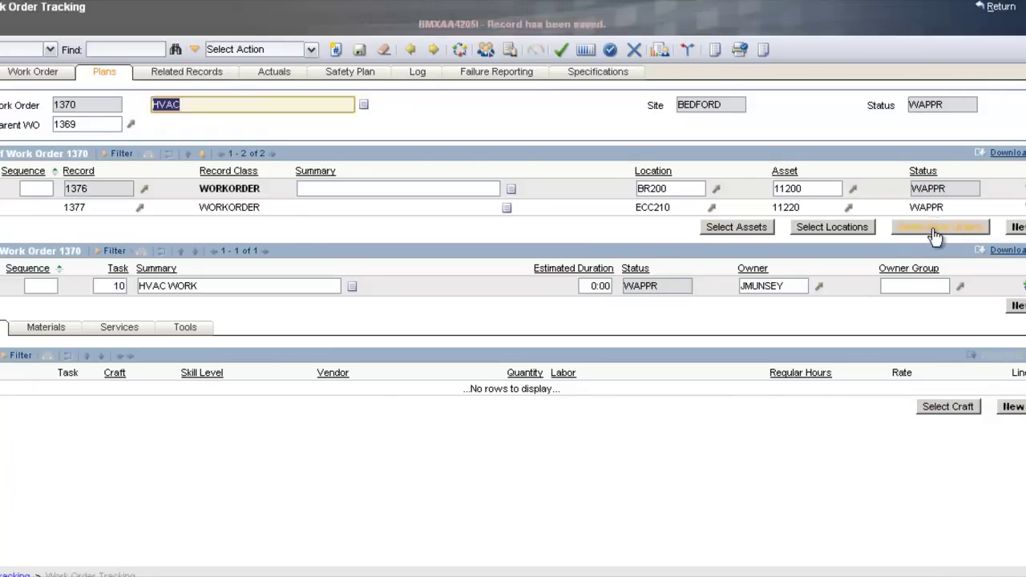
type("HVAC")
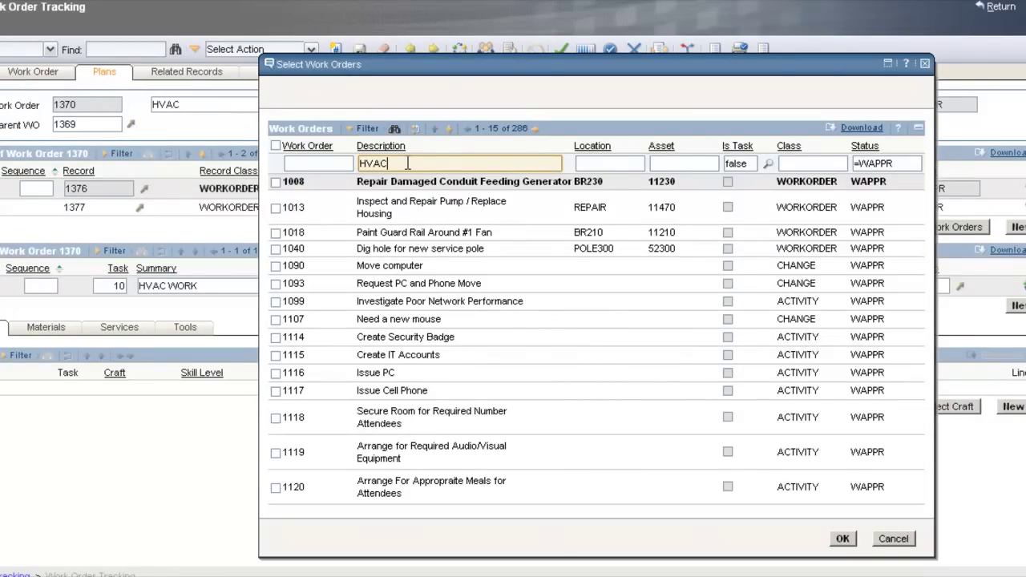
key("Return")
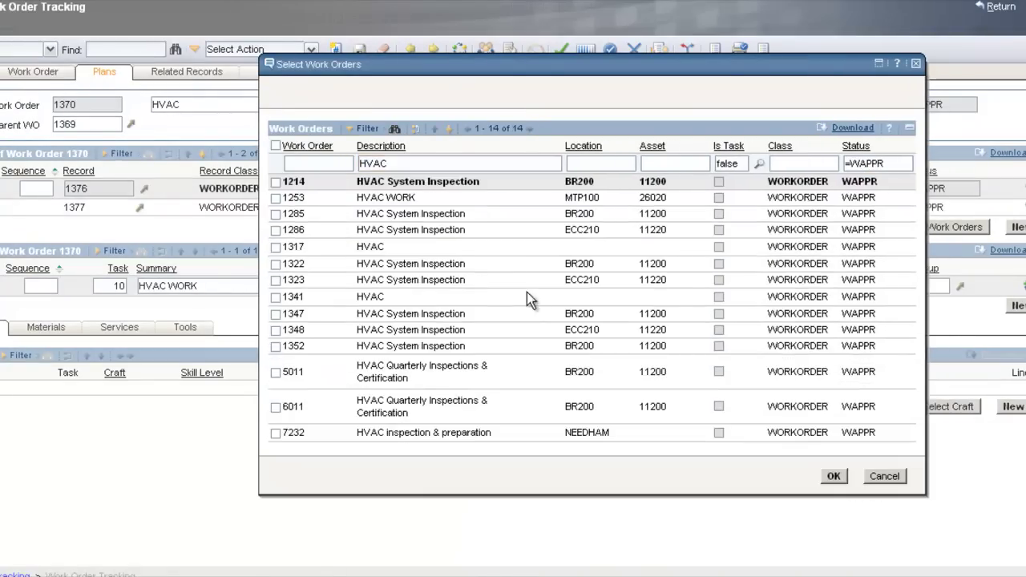
left_click(277, 214)
left_click(834, 476)
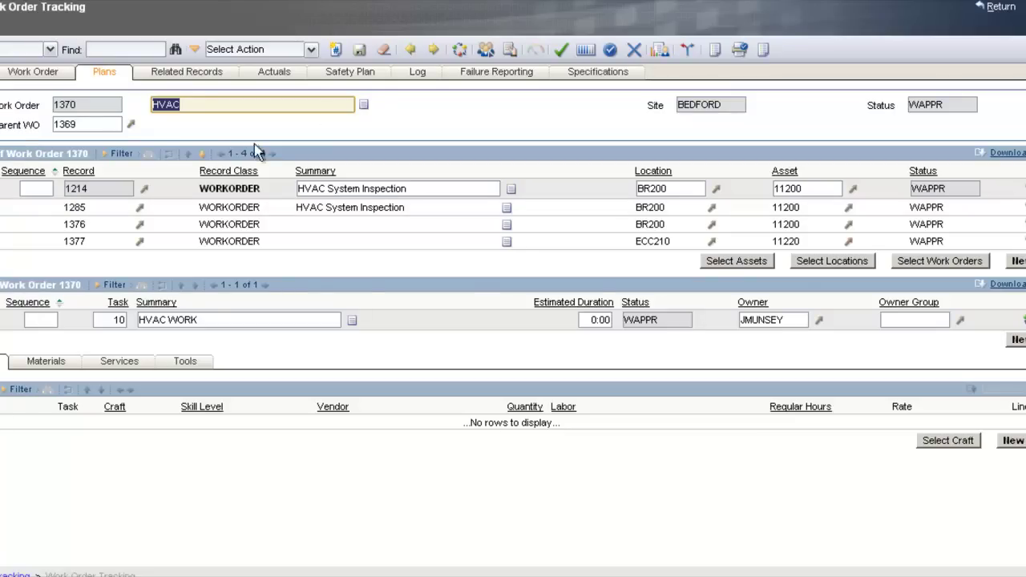
left_click(360, 51)
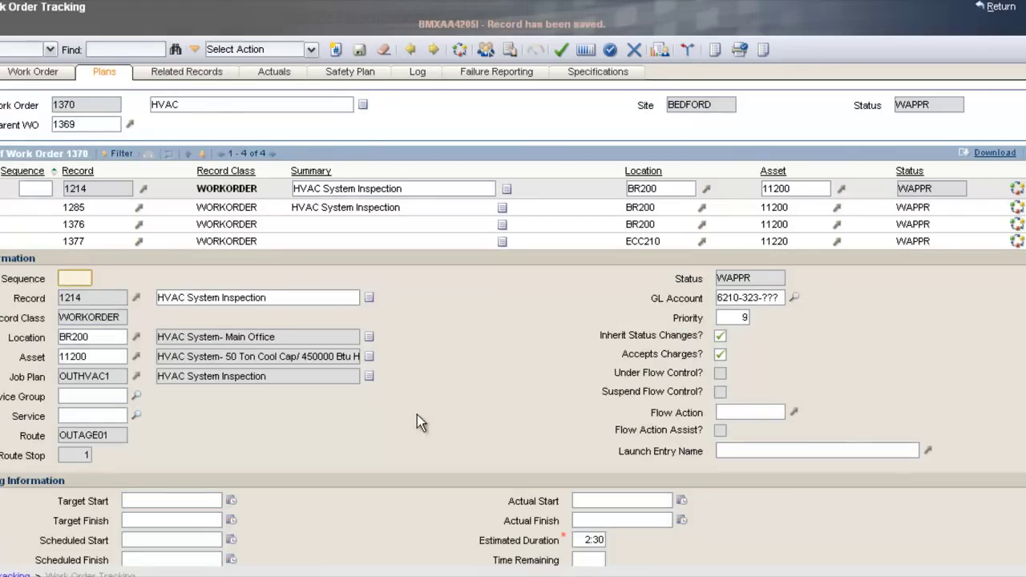
scroll(377, 422, "down", 2)
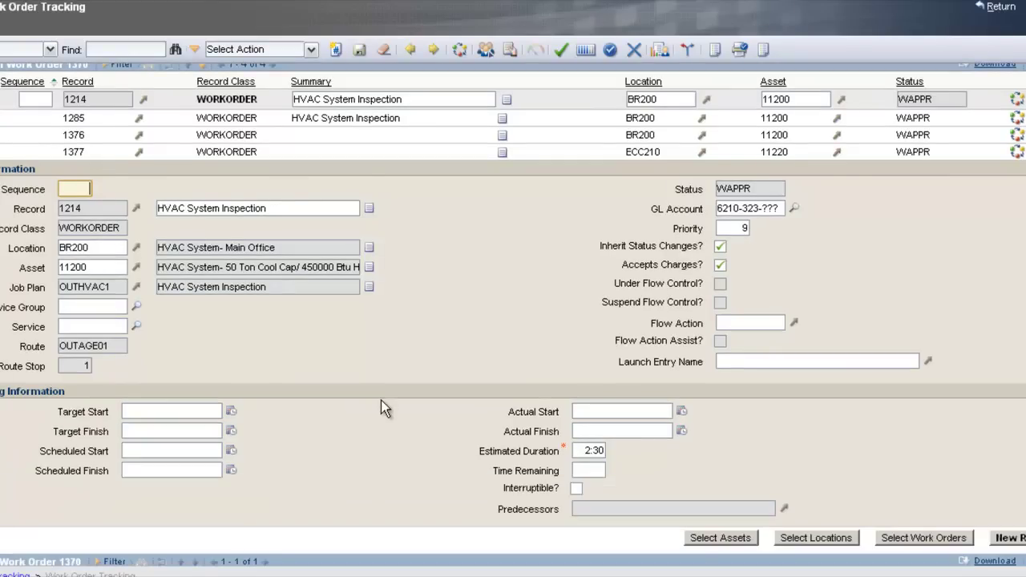
double_click(113, 287)
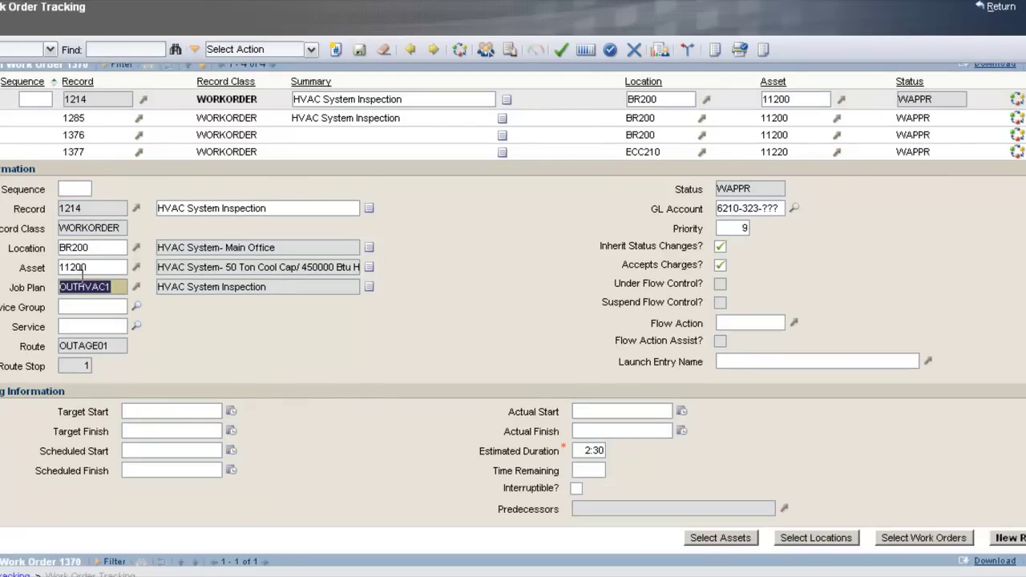
left_click(345, 118)
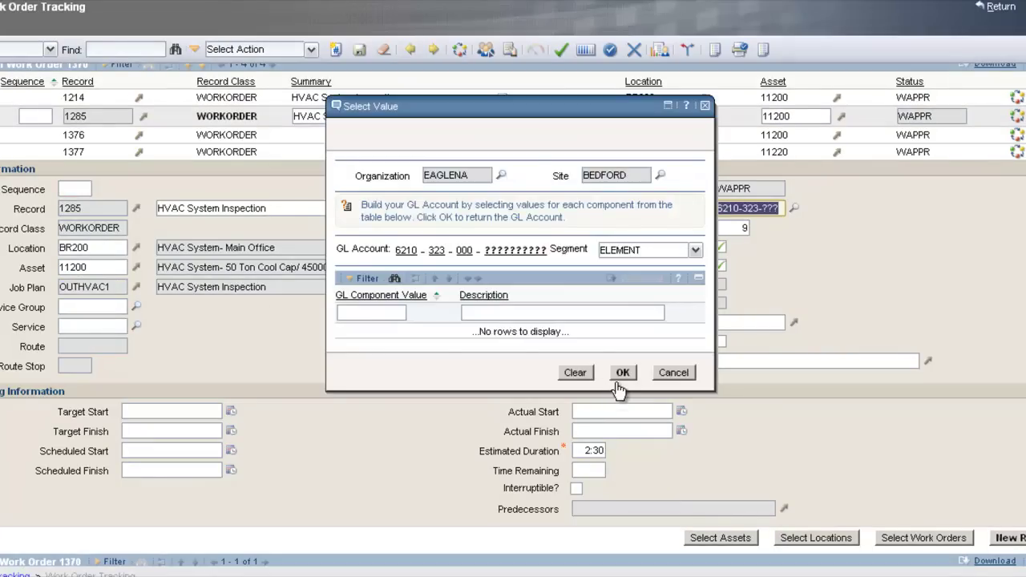
left_click(622, 373)
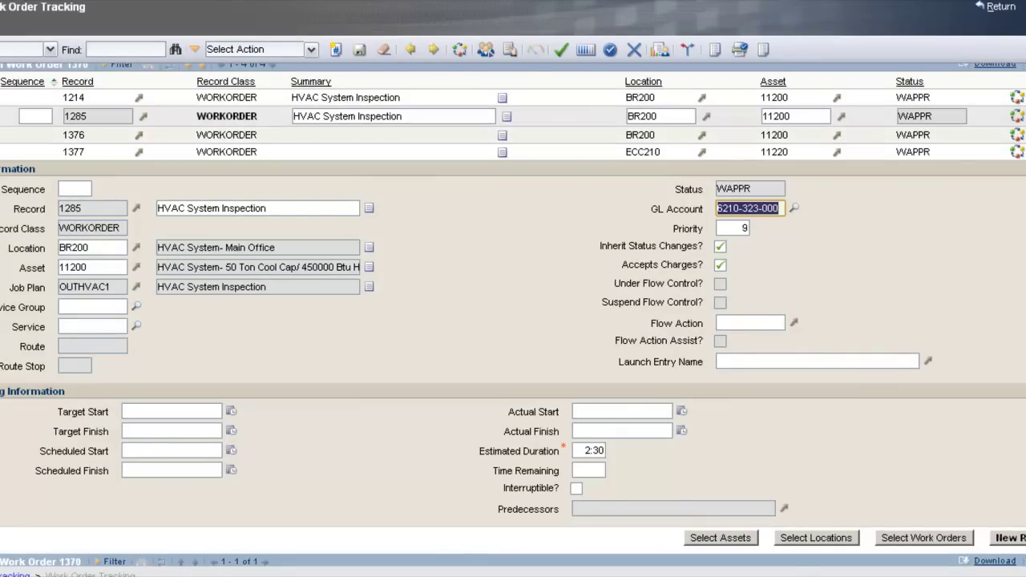
- Assign job plan OUTHVAC1 to child work orders 1376 and 1377 and save the record
left_click(239, 135)
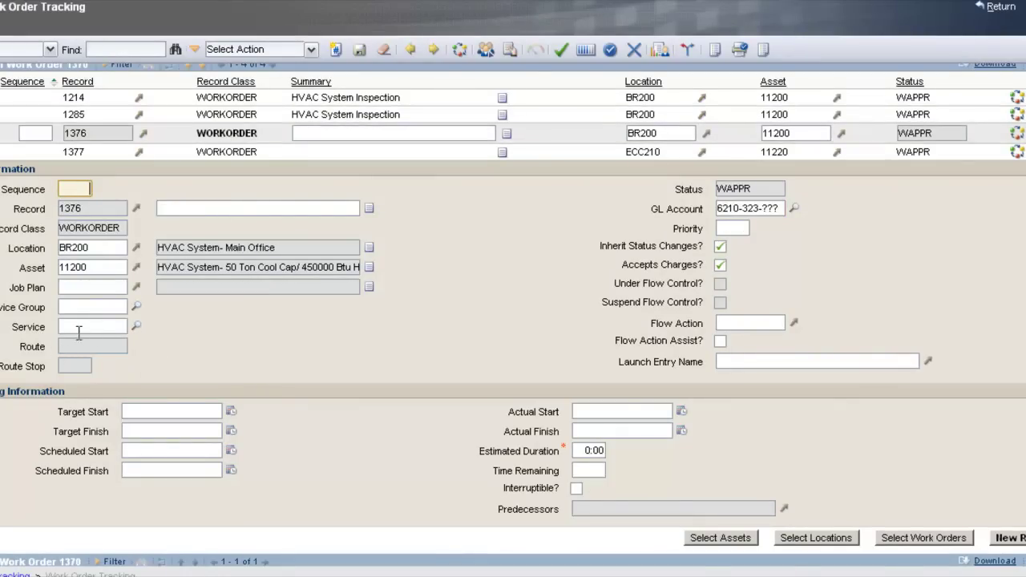
left_click(81, 287)
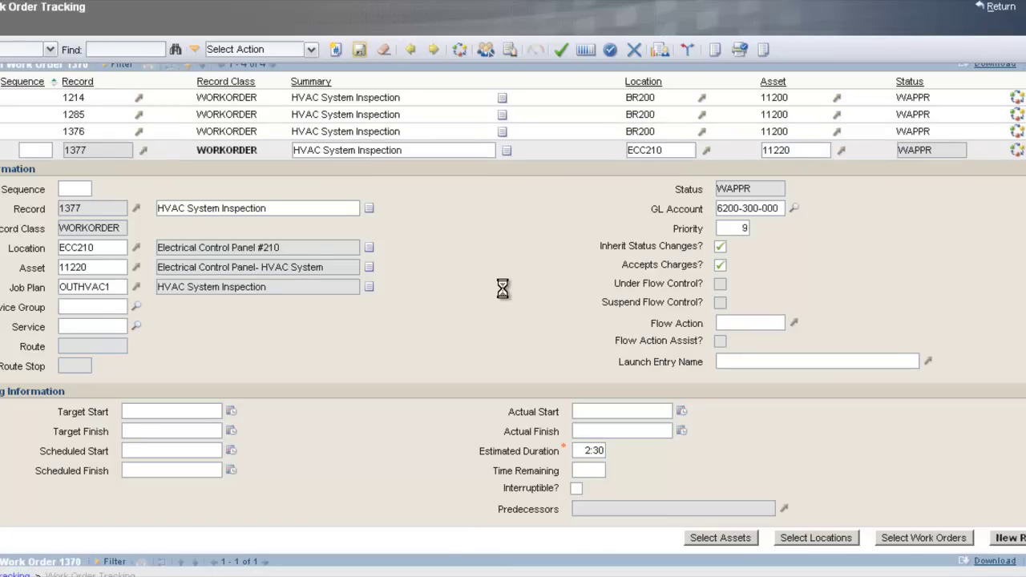
key("alt+s")
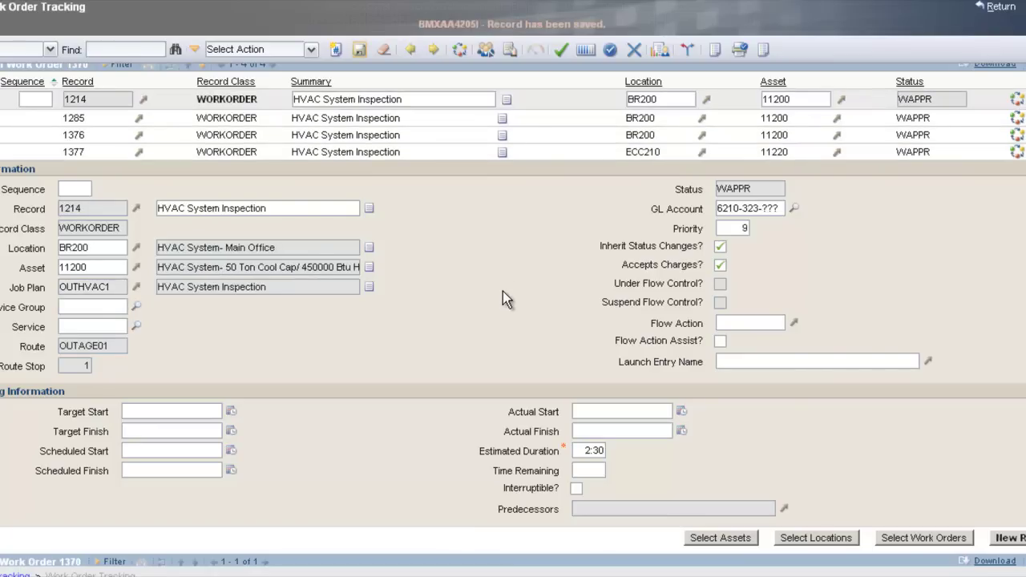
- Return to the outage work order and open the plans of its SHIPPING child work order
scroll(502, 298, "up", 2)
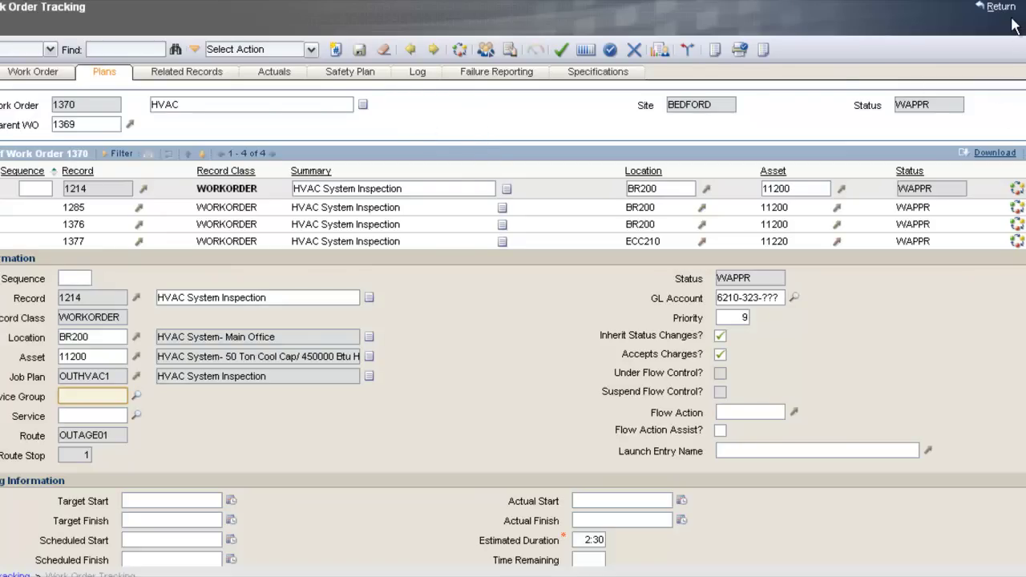
left_click(965, 10)
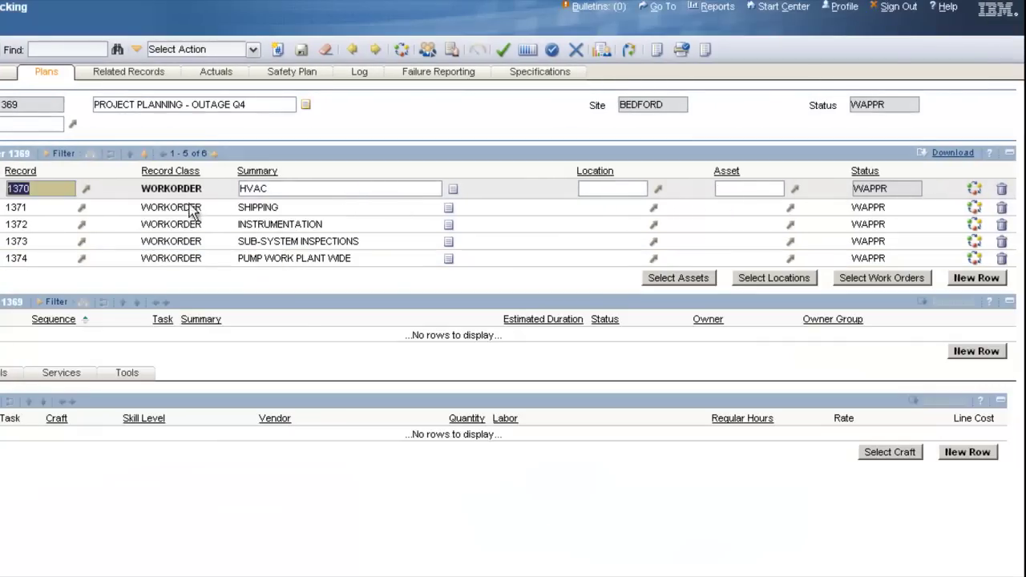
left_click(82, 207)
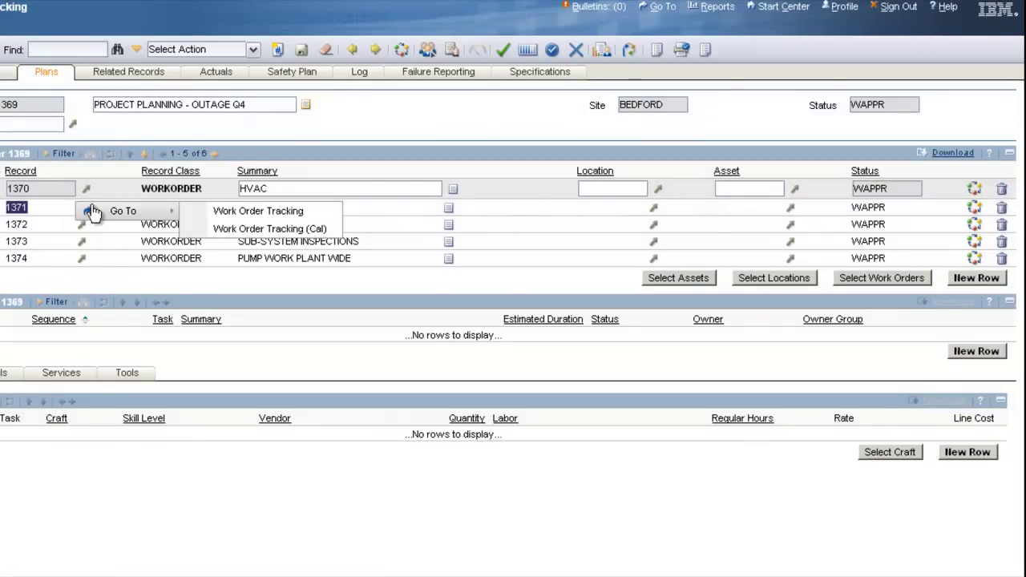
left_click(278, 211)
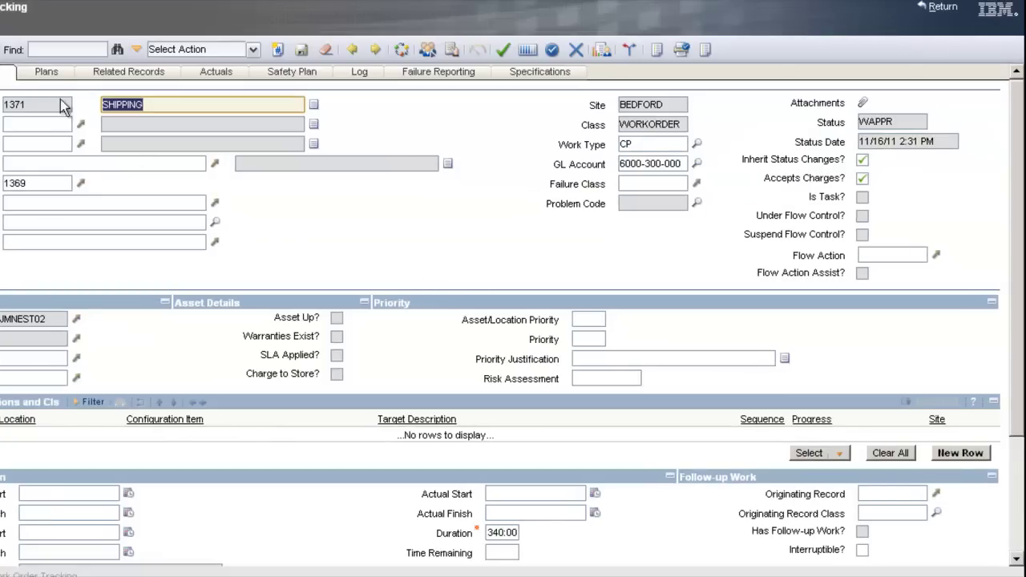
left_click(47, 75)
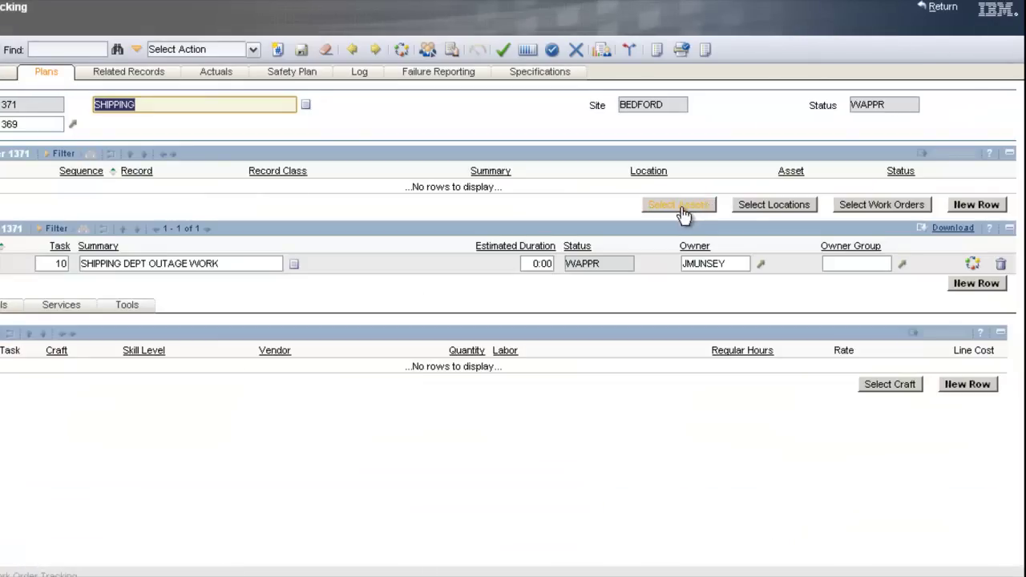
- Filter the assets by FORKLIFT and add Forklift #1 and Forklift #2 as children of the SHIPPING work order
left_click(680, 205)
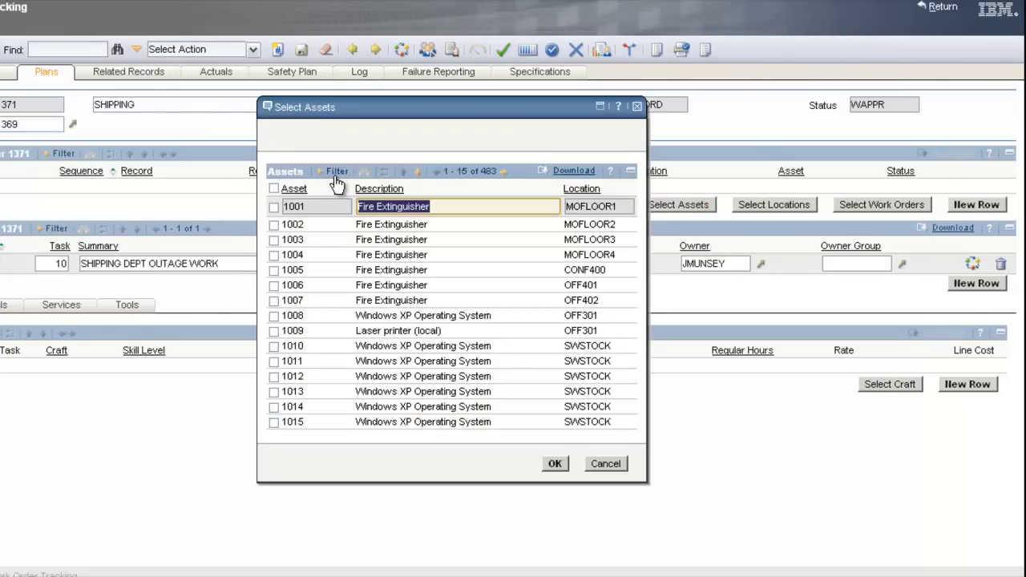
left_click(337, 172)
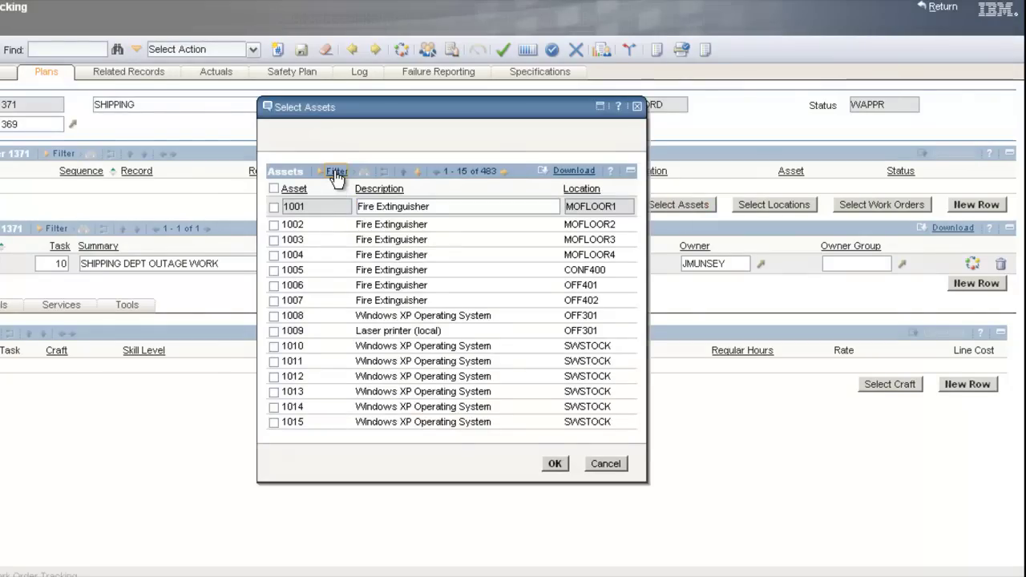
left_click(417, 206)
type("FORKLIFT")
key("Return")
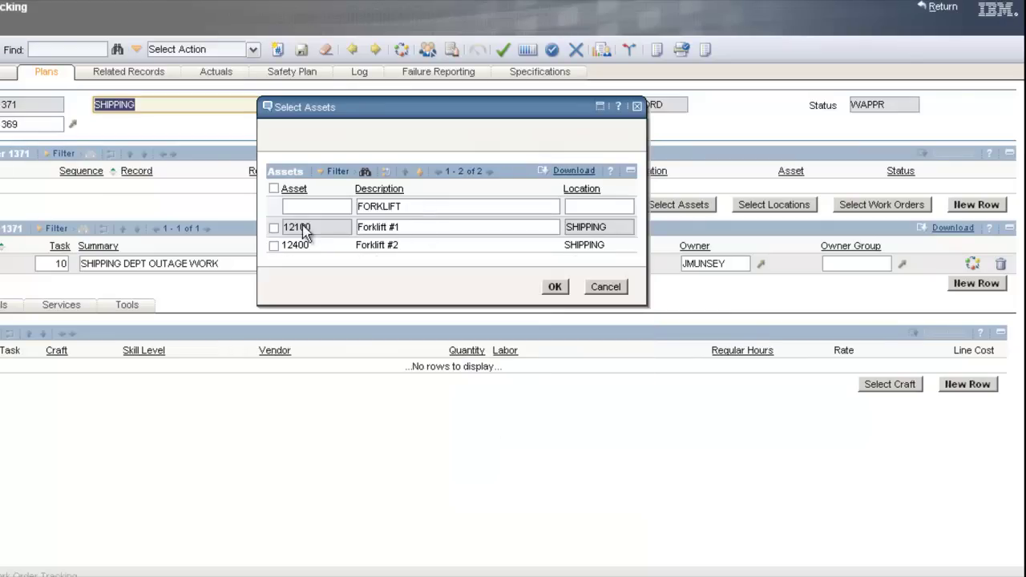
left_click(274, 189)
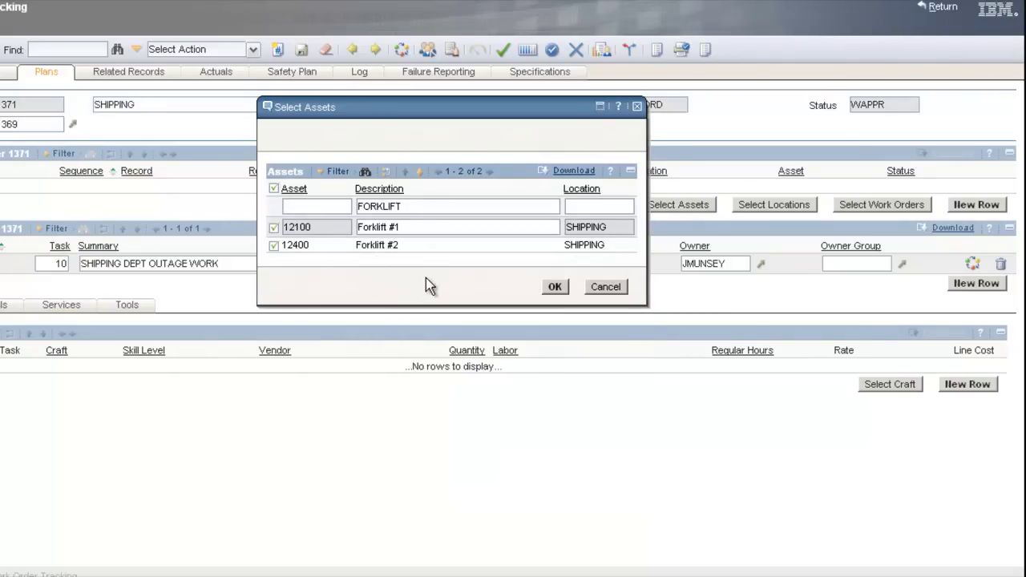
left_click(558, 290)
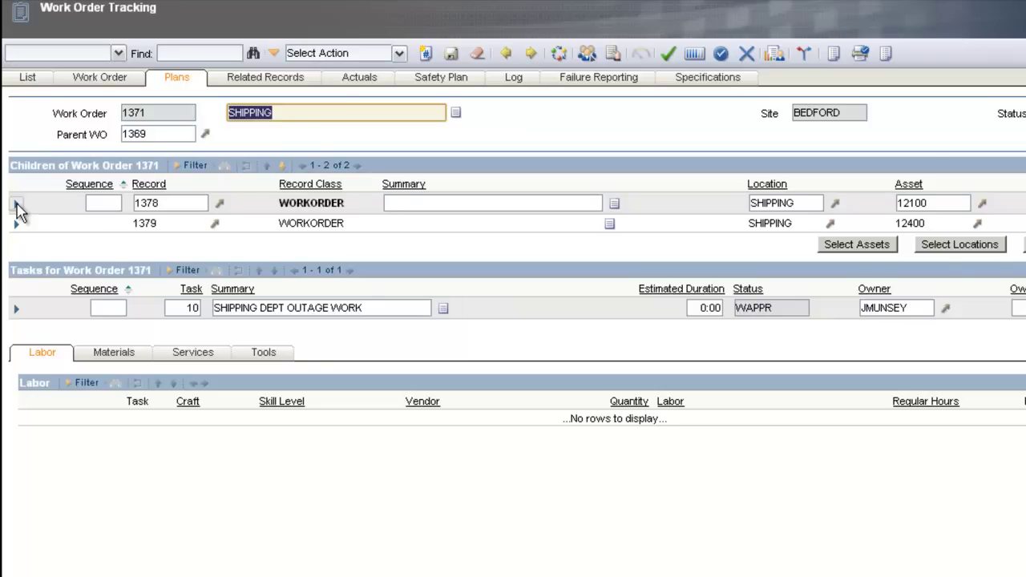
- Assign job plan OUTFORK to both forklift child work orders and save the record
left_click(16, 202)
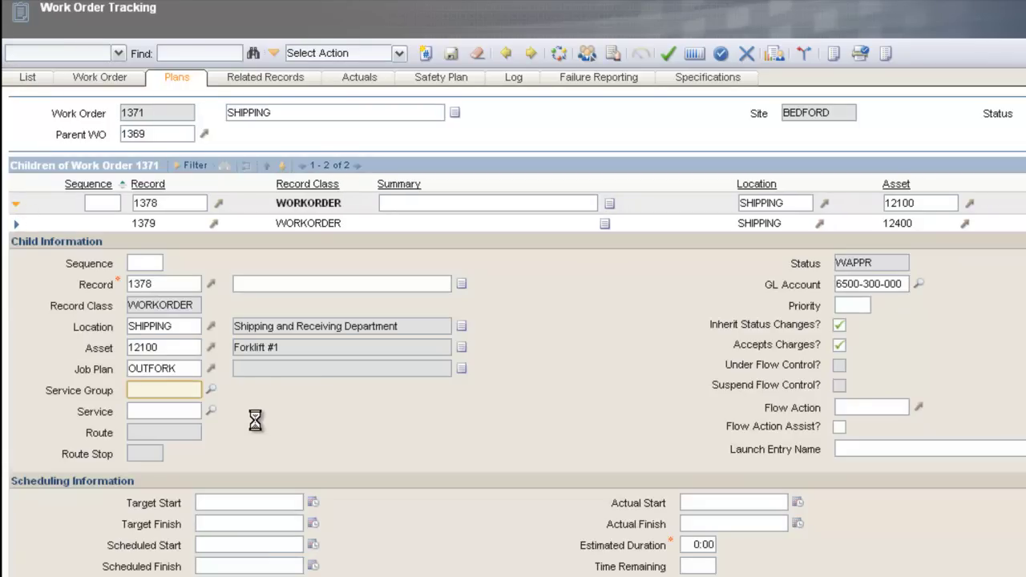
left_click(16, 223)
left_click(165, 368)
type("OUTFORK1")
key("Tab")
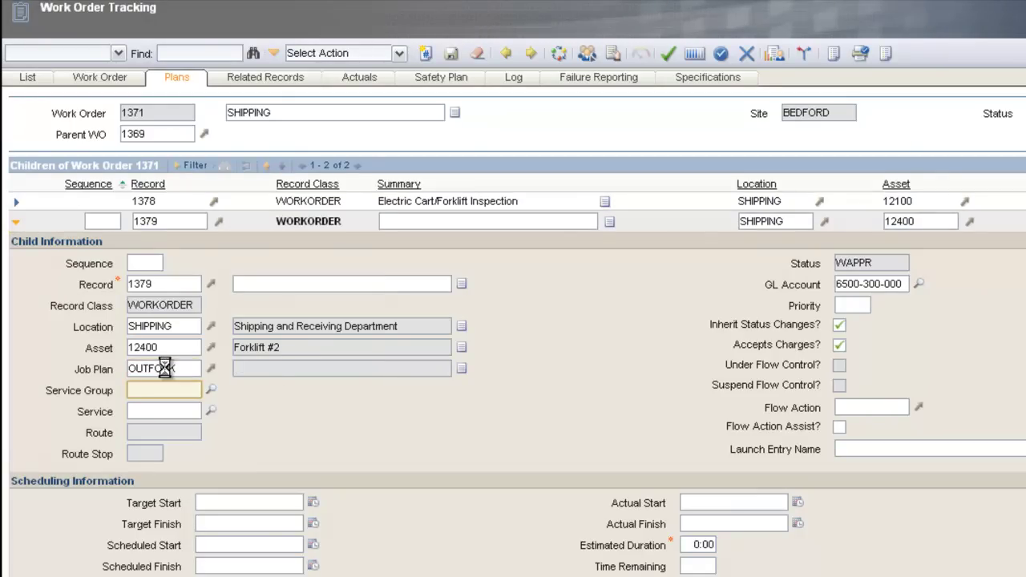
left_click(448, 55)
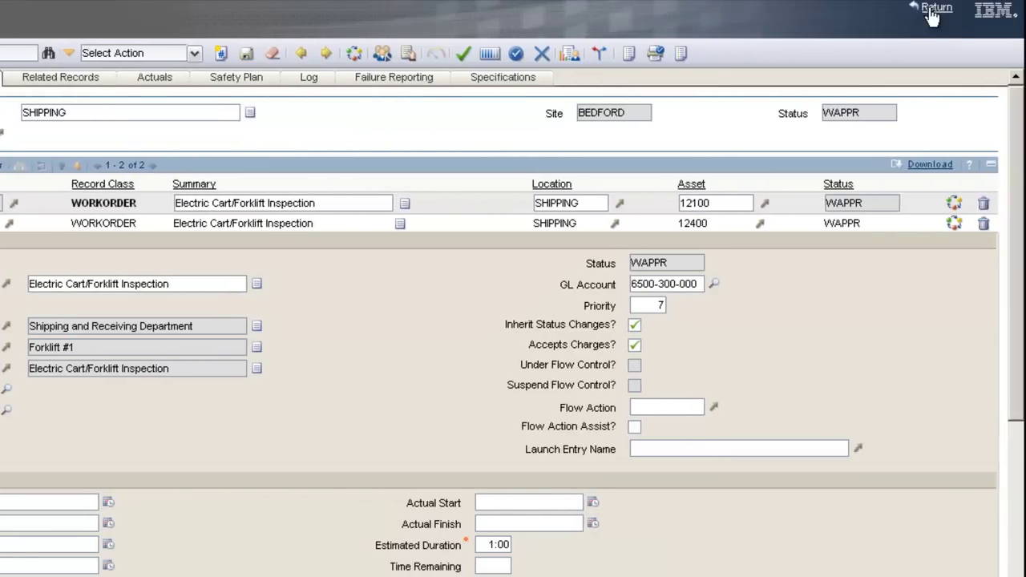
- Return to the outage work order and open the plans of its INSTRUMENTATION child work order
left_click(934, 10)
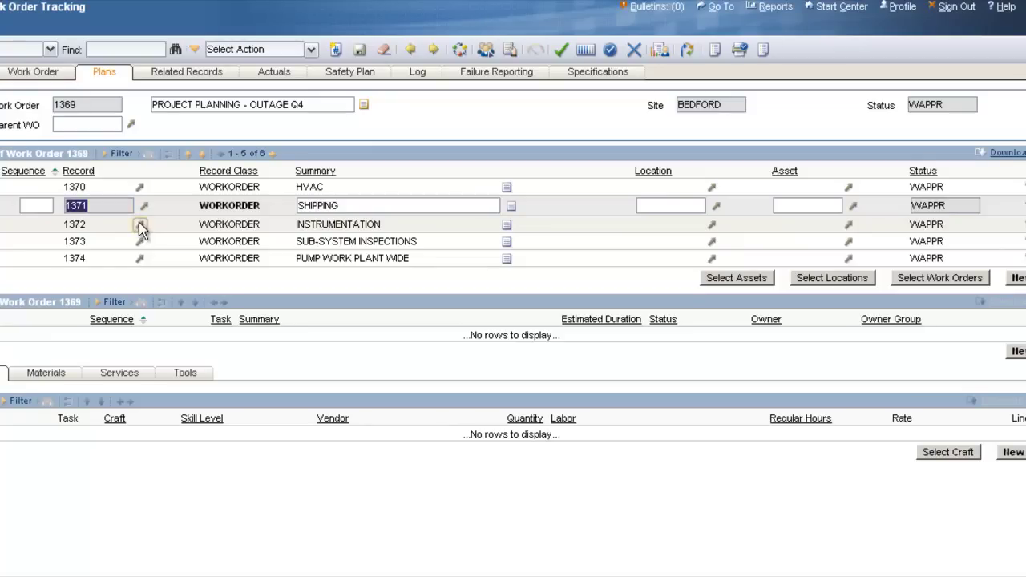
left_click(140, 225)
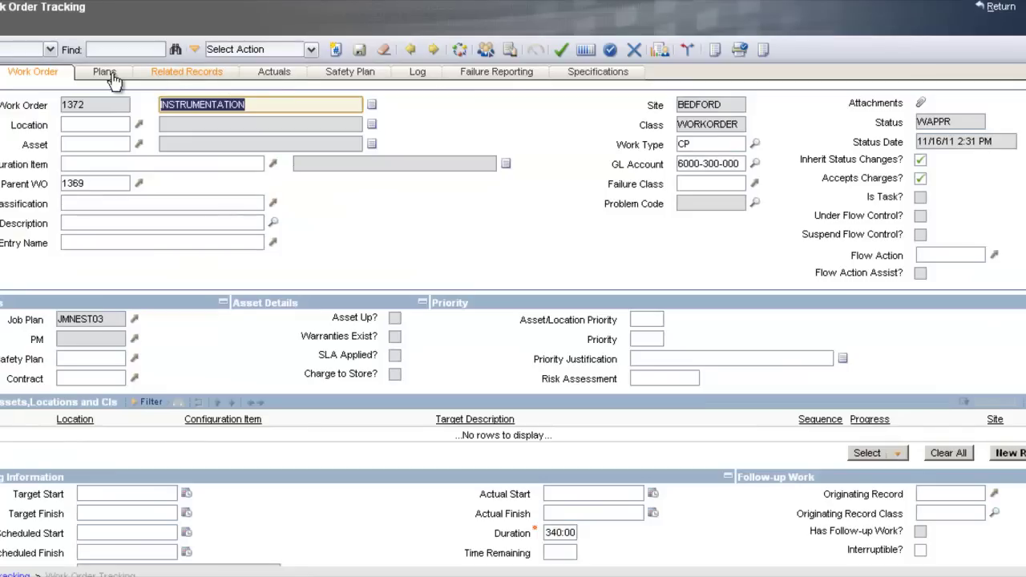
left_click(106, 72)
- Filter the assets by CALIBRATION, add test meters STD01 to STD06 as children of the INSTRUMENTATION work order and save
left_click(735, 205)
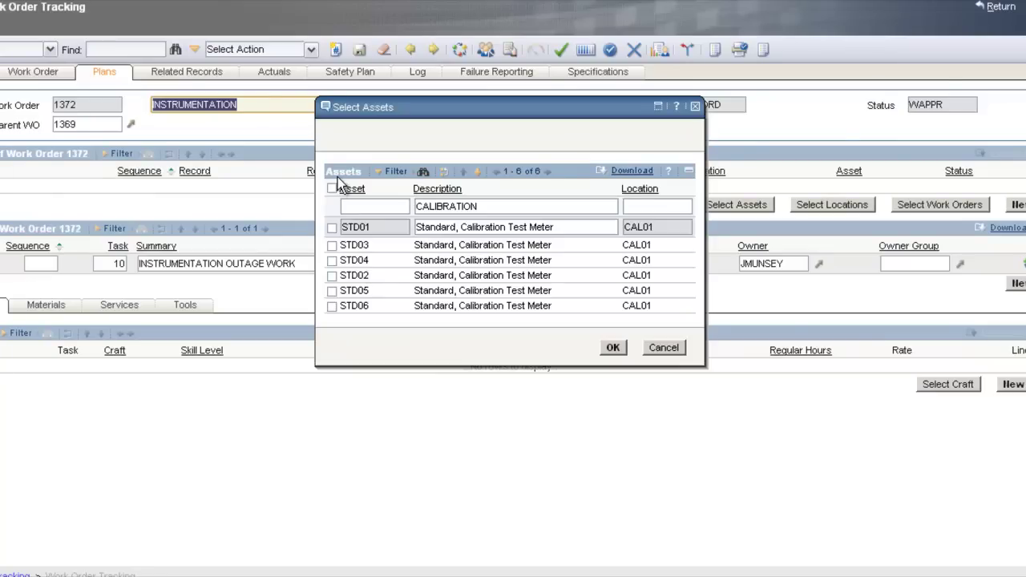
left_click(332, 188)
left_click(613, 348)
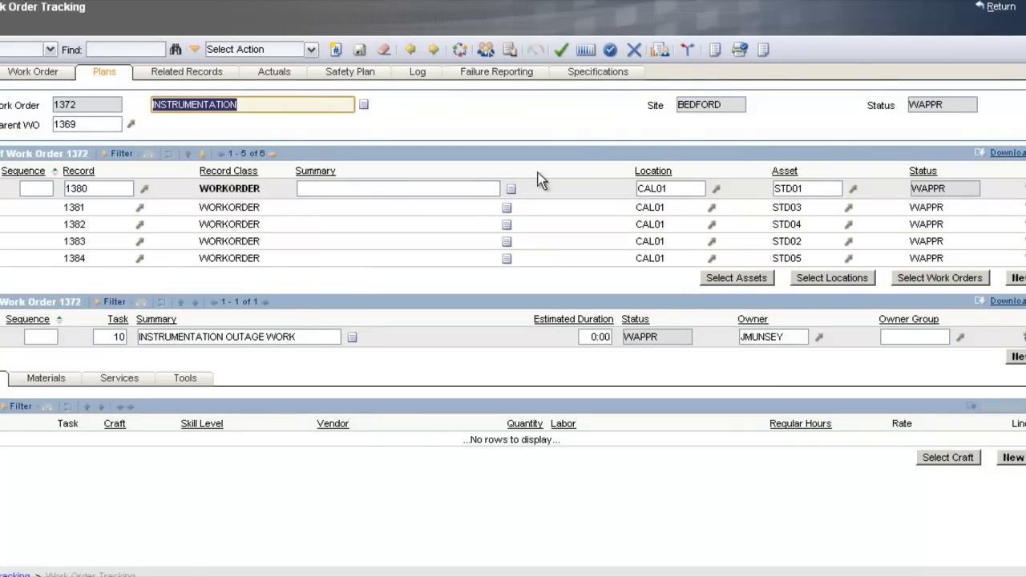
left_click(359, 51)
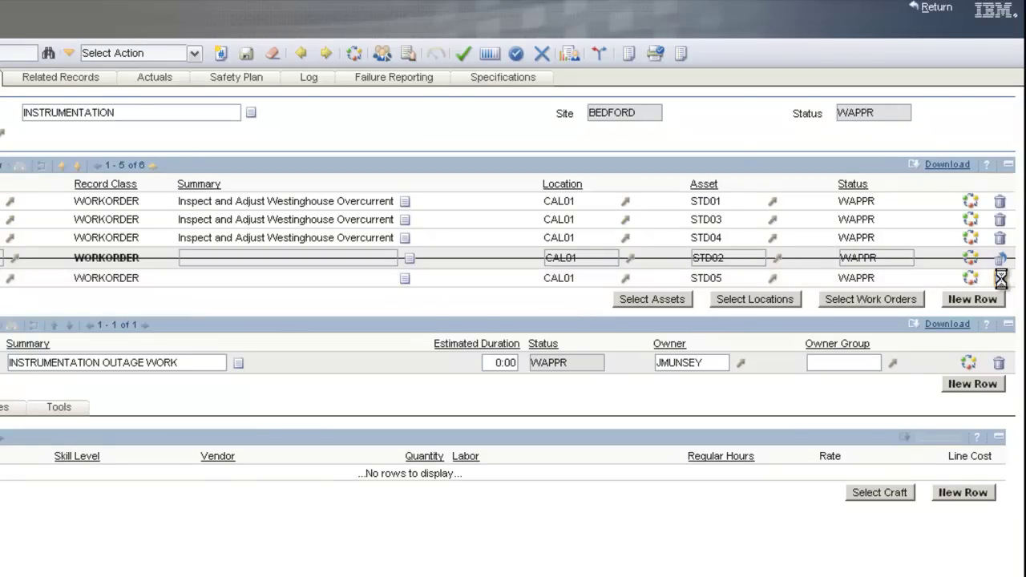
- Delete the child work orders for assets STD02 and STD05 from the INSTRUMENTATION work order and save
left_click(1000, 275)
left_click(247, 53)
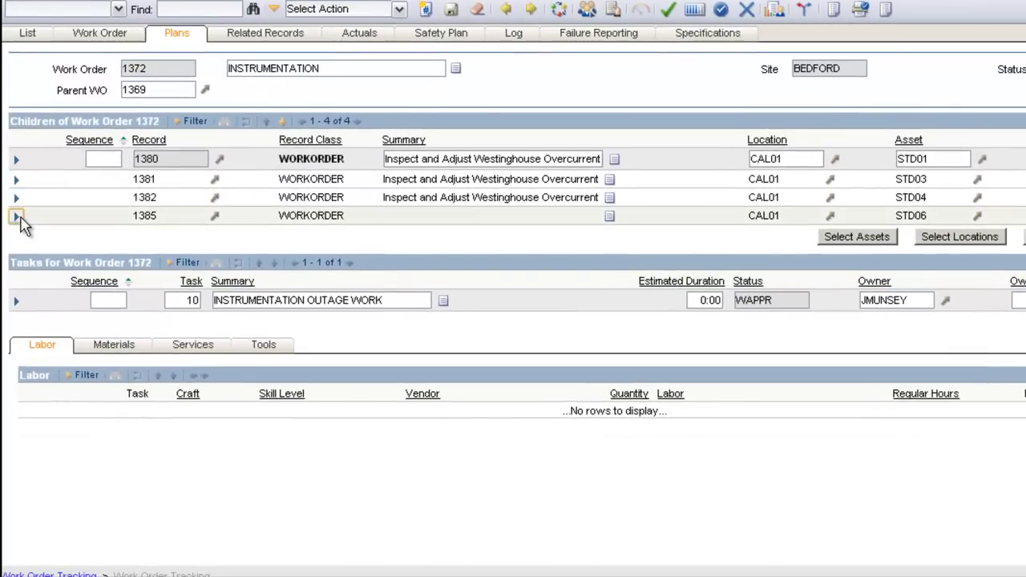
- Assign job plan OUTINST1 to the child work order for asset STD06, save it and return to the outage work order
left_click(16, 216)
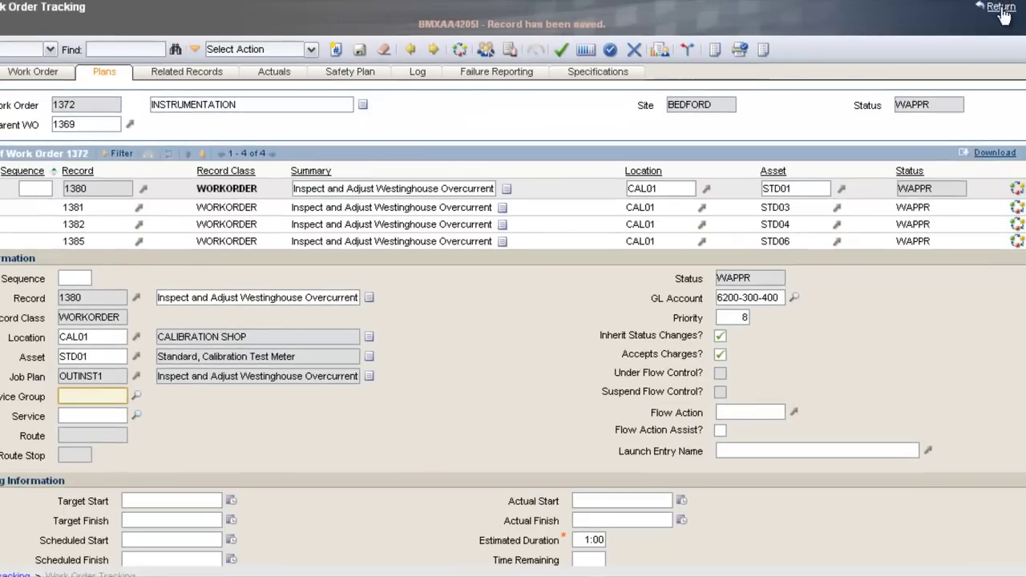
left_click(1001, 7)
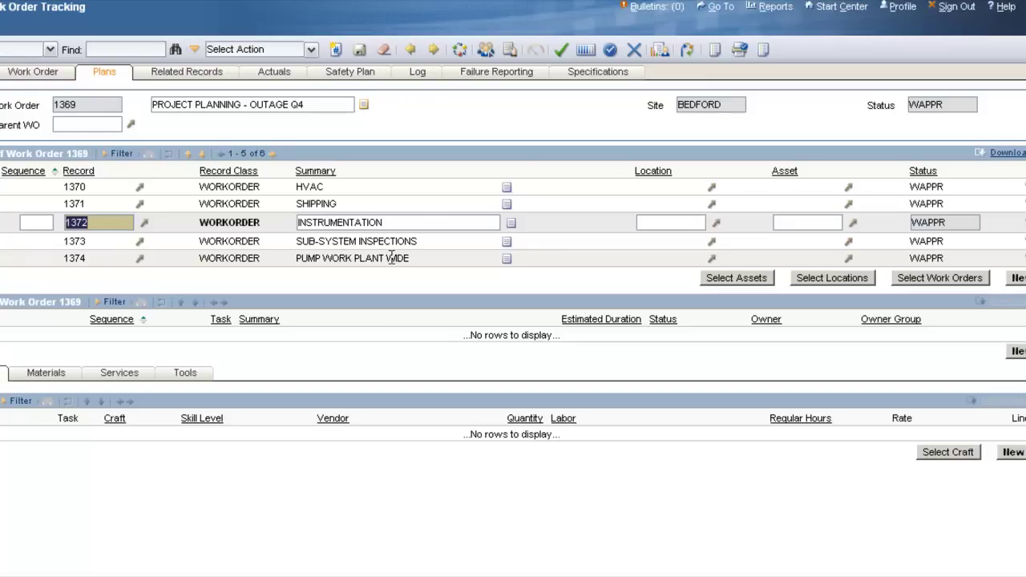
- Go into the PUMP WORK PLANT WIDE child work order and open the plans of its work order for pump asset 11430
left_click(441, 256)
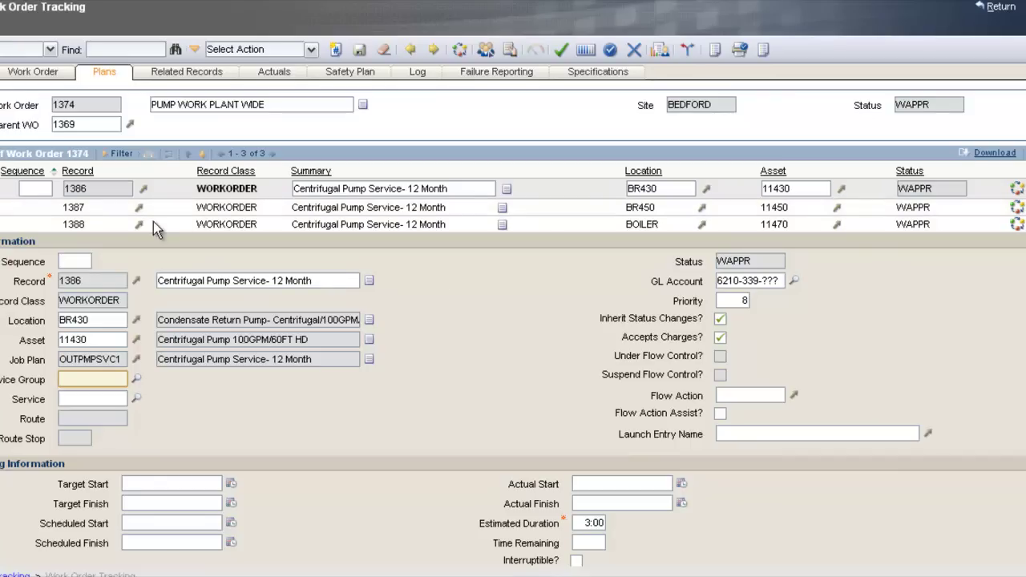
left_click(145, 189)
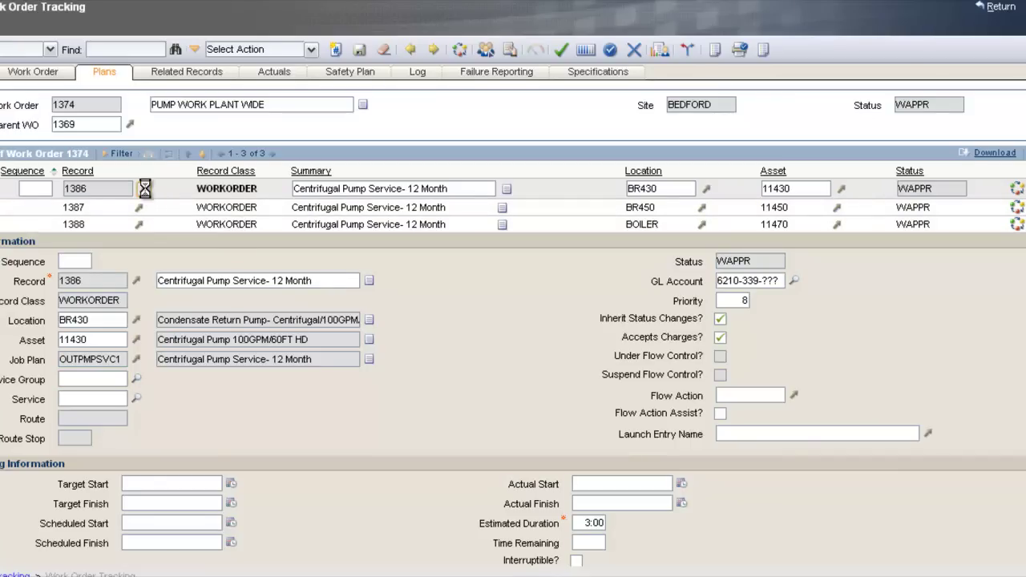
mouse_move(229, 194)
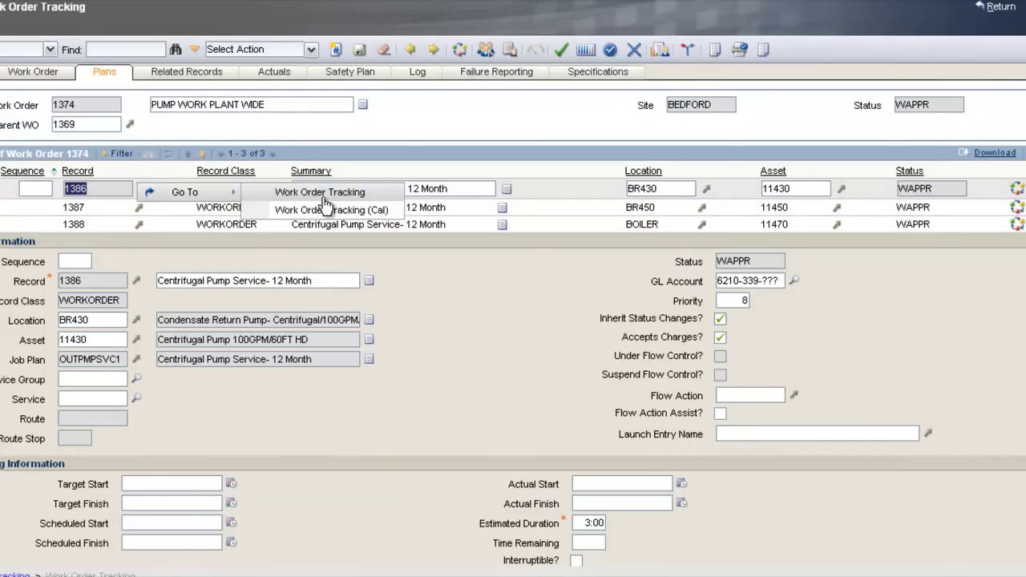
left_click(355, 192)
left_click(104, 72)
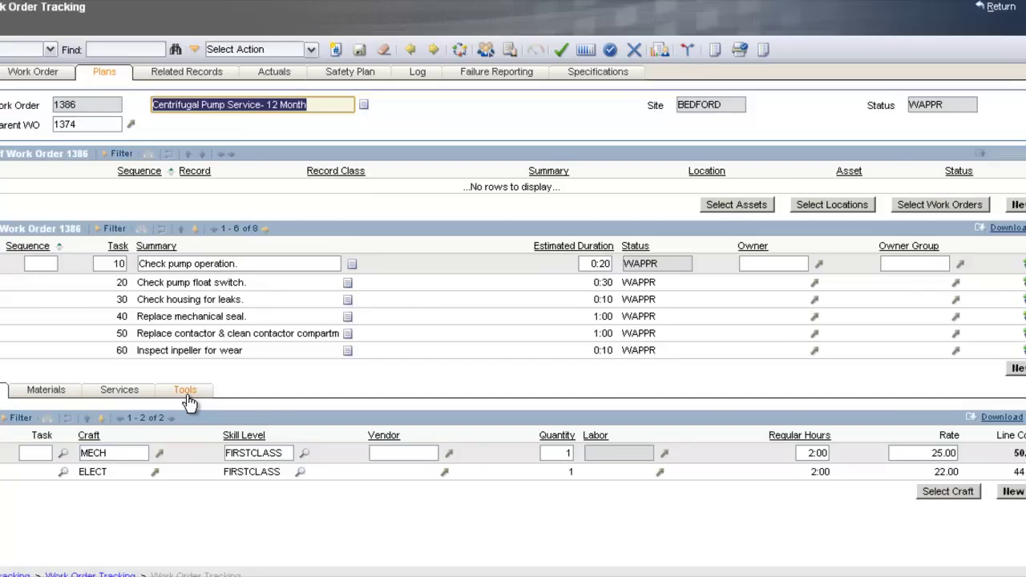
- View the entire plan of the asset 11430 pump work order, checking its labor, materials, services and tools
left_click(312, 50)
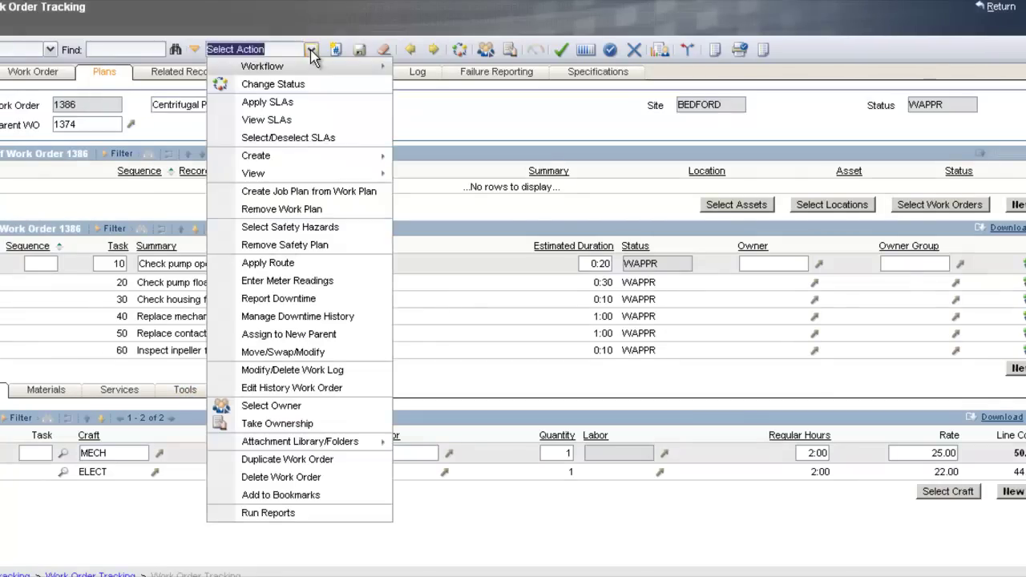
mouse_move(320, 178)
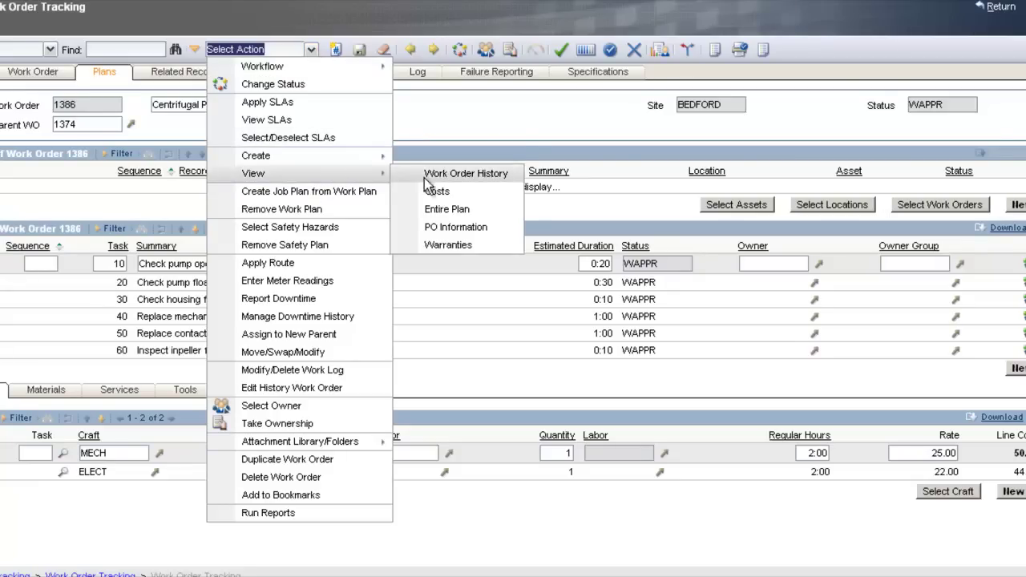
left_click(444, 213)
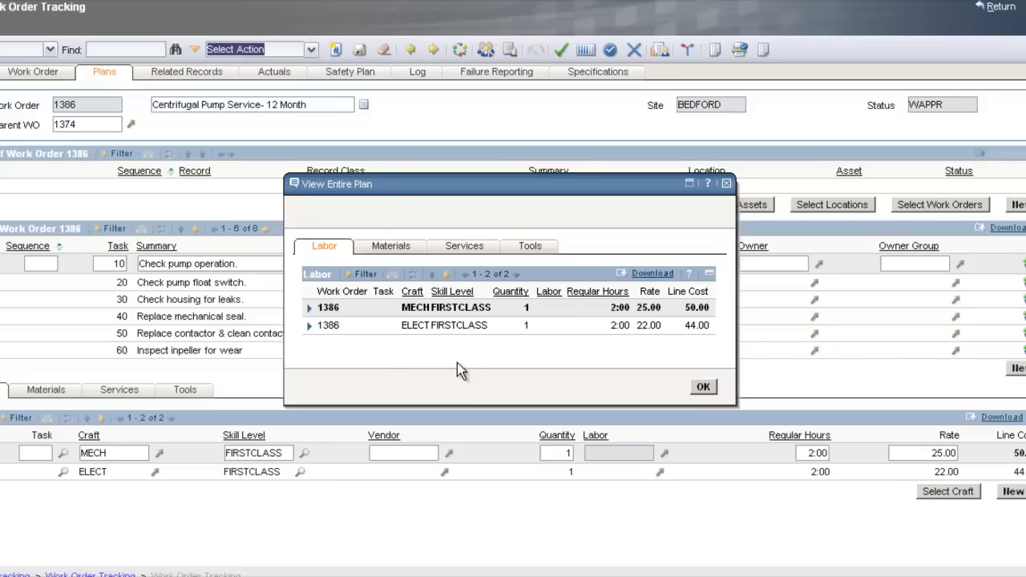
left_click(390, 248)
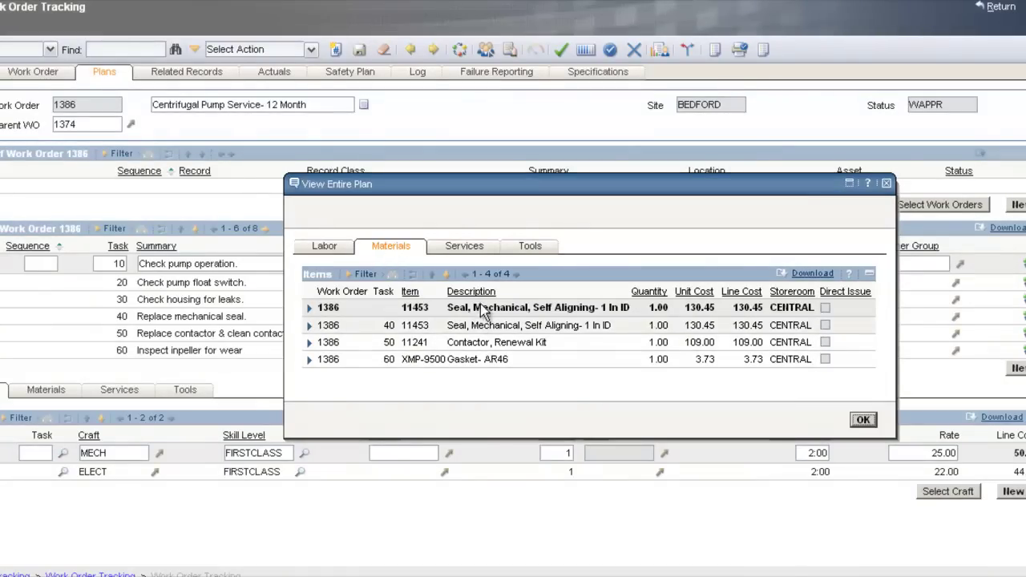
left_click(469, 253)
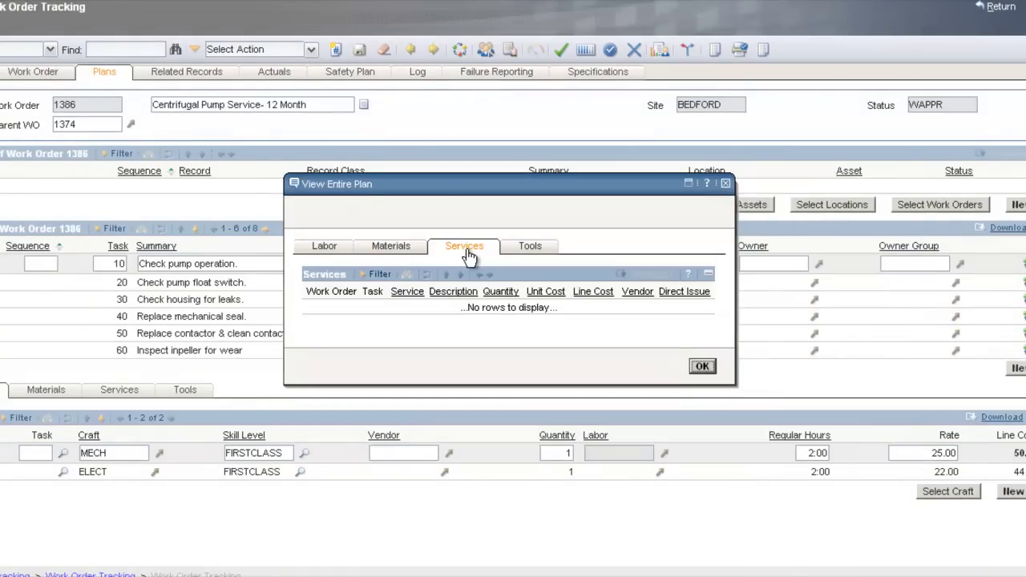
left_click(530, 249)
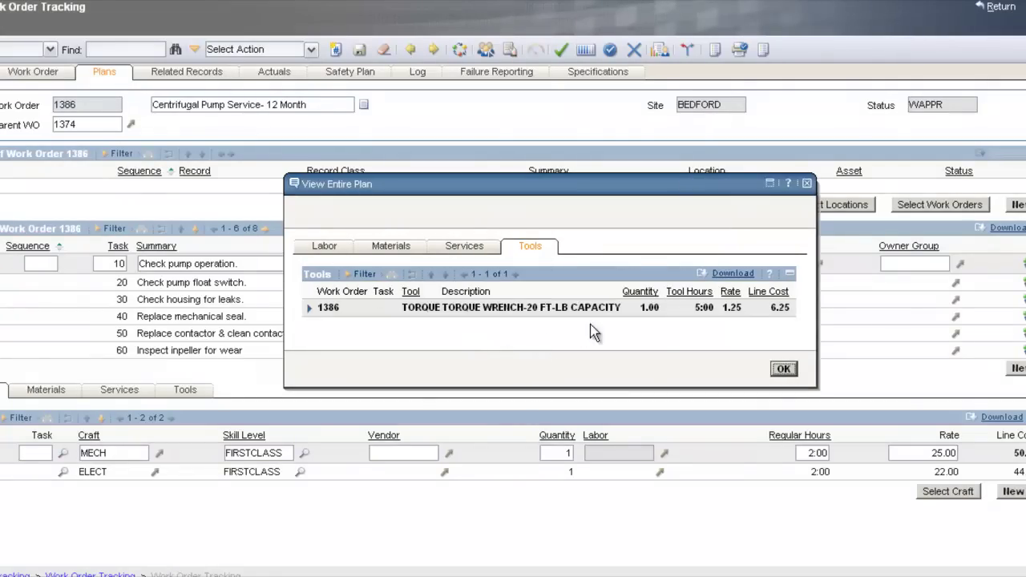
left_click(783, 370)
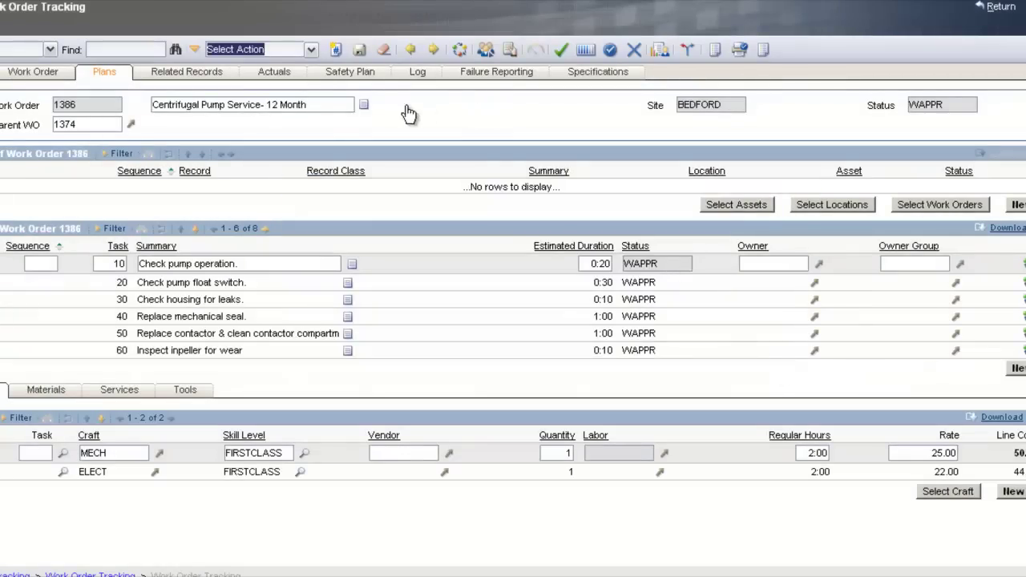
- View the costs of the asset 11430 pump work order, then close the cost summary
left_click(308, 50)
mouse_move(257, 171)
left_click(429, 186)
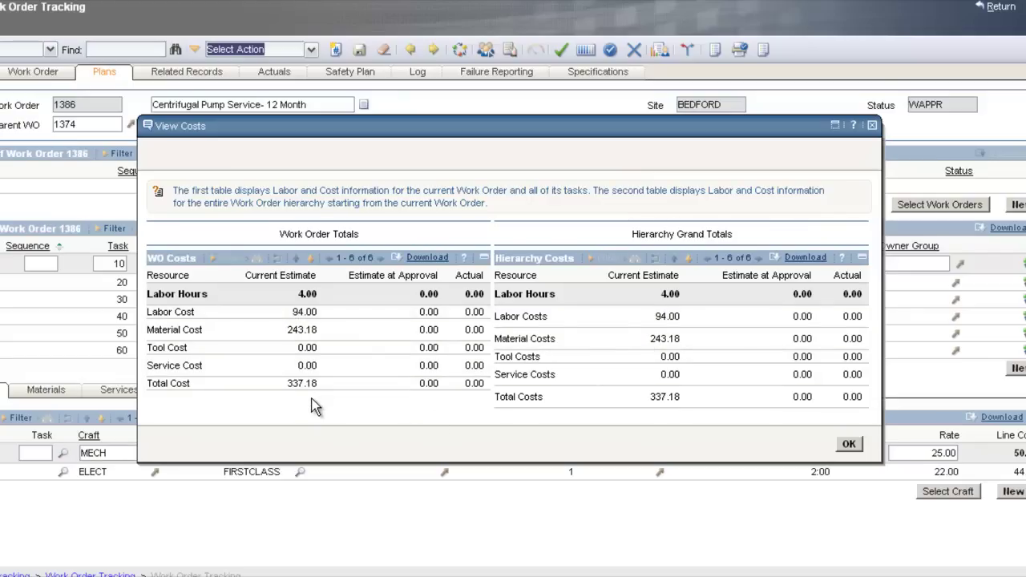
left_click(849, 444)
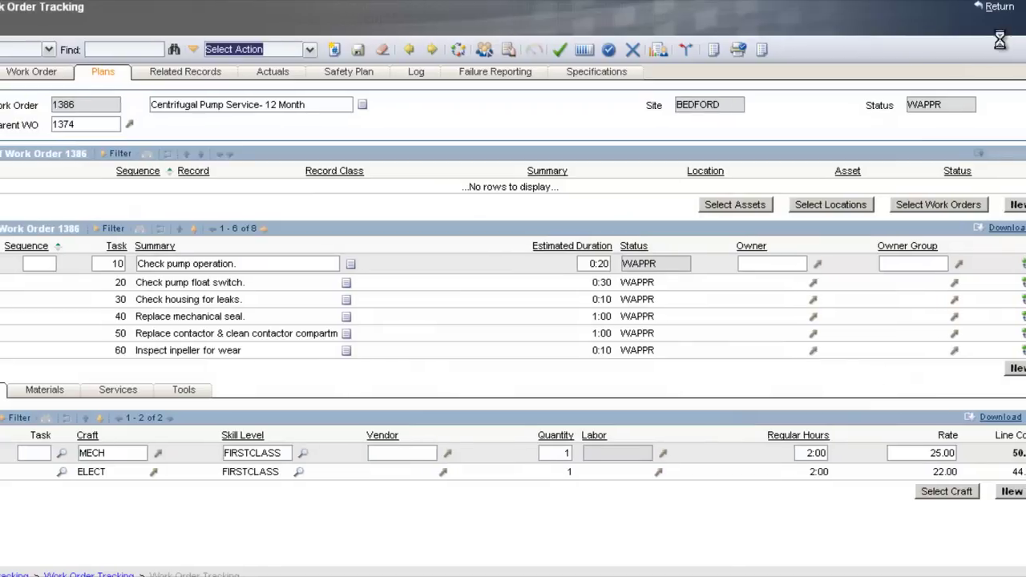
- Return to PUMP WORK PLANT WIDE and review its entire plan for labor, materials sorted by item, and tools
left_click(974, 8)
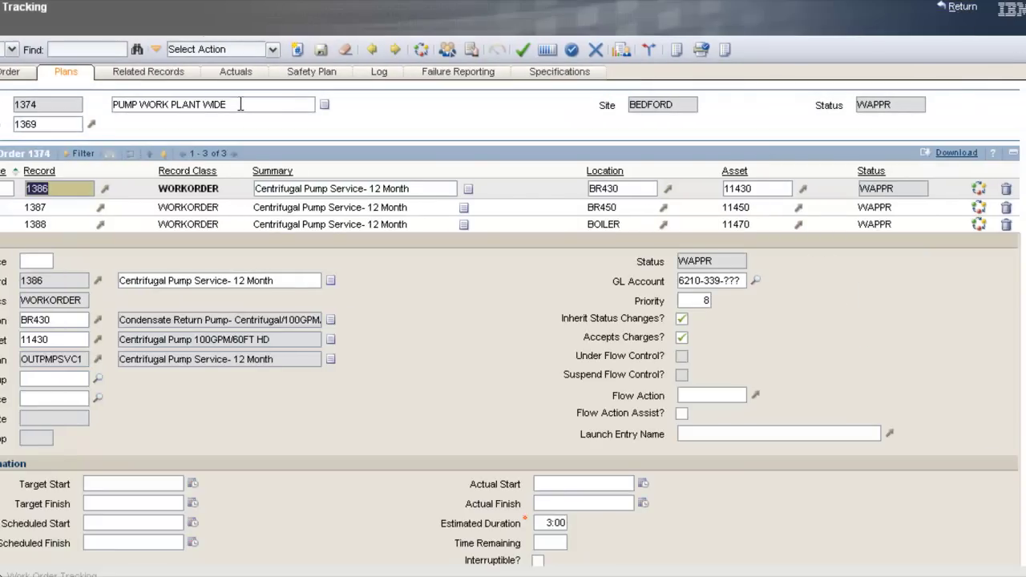
left_click(274, 51)
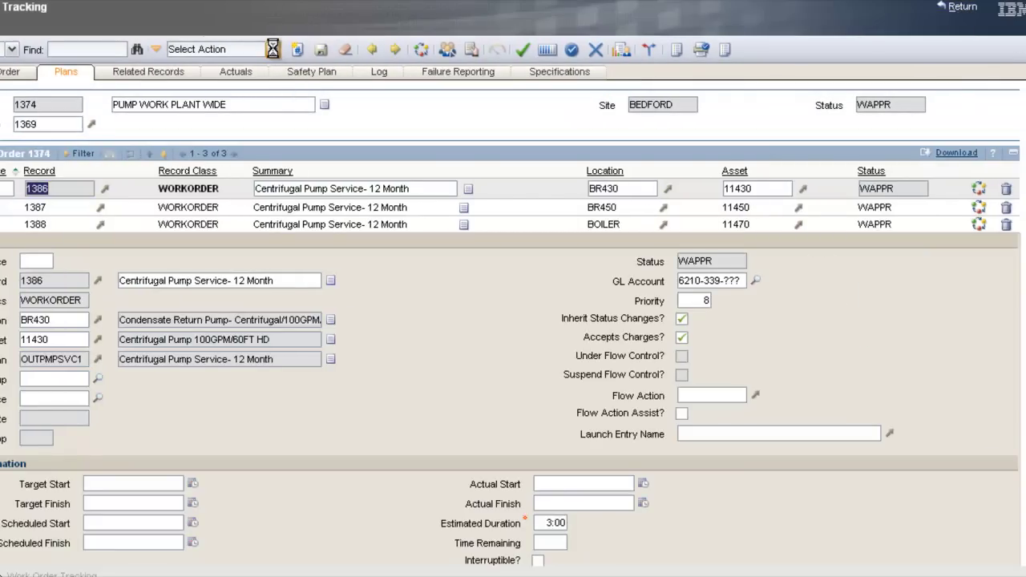
mouse_move(268, 173)
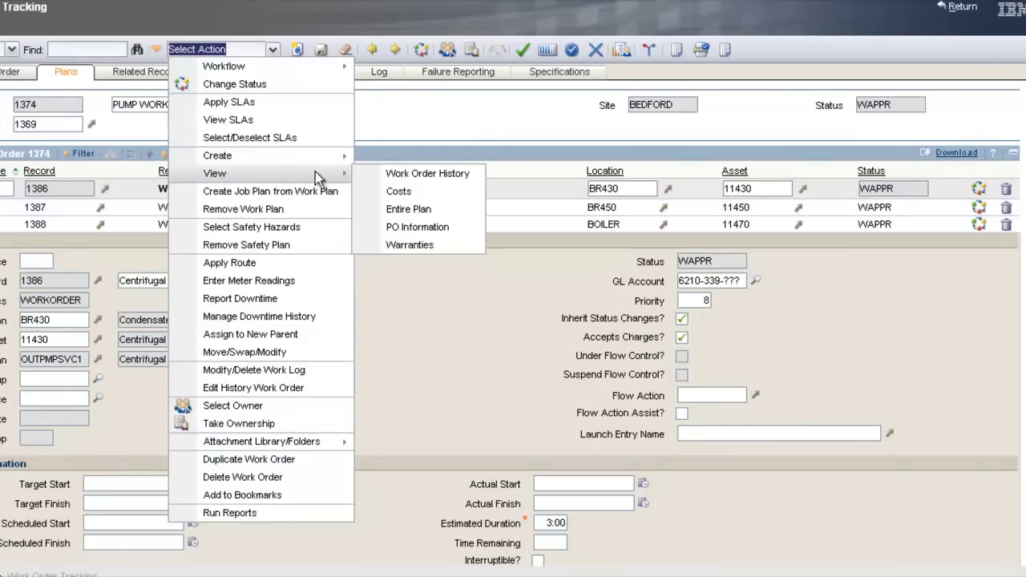
left_click(411, 208)
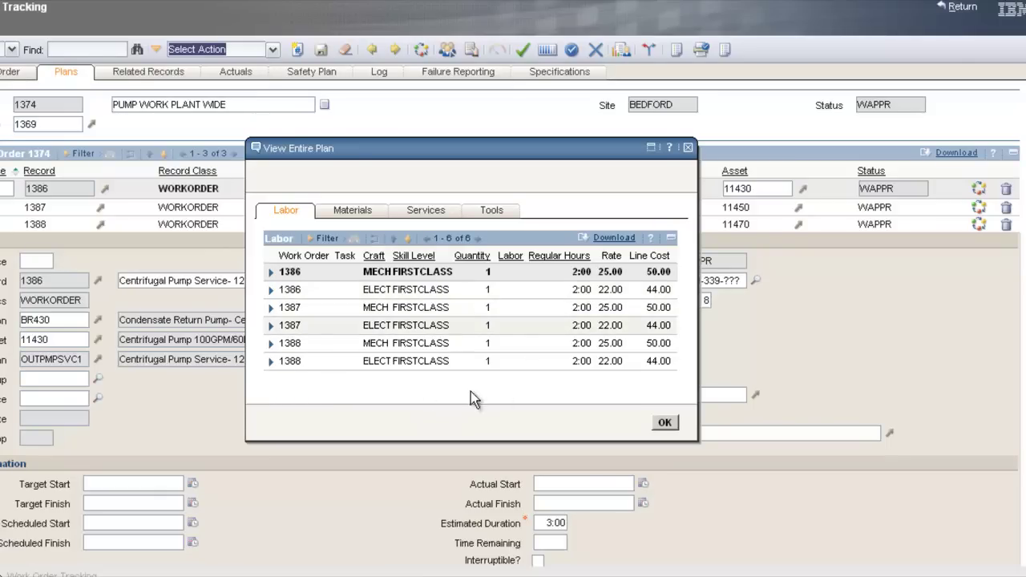
left_click(353, 211)
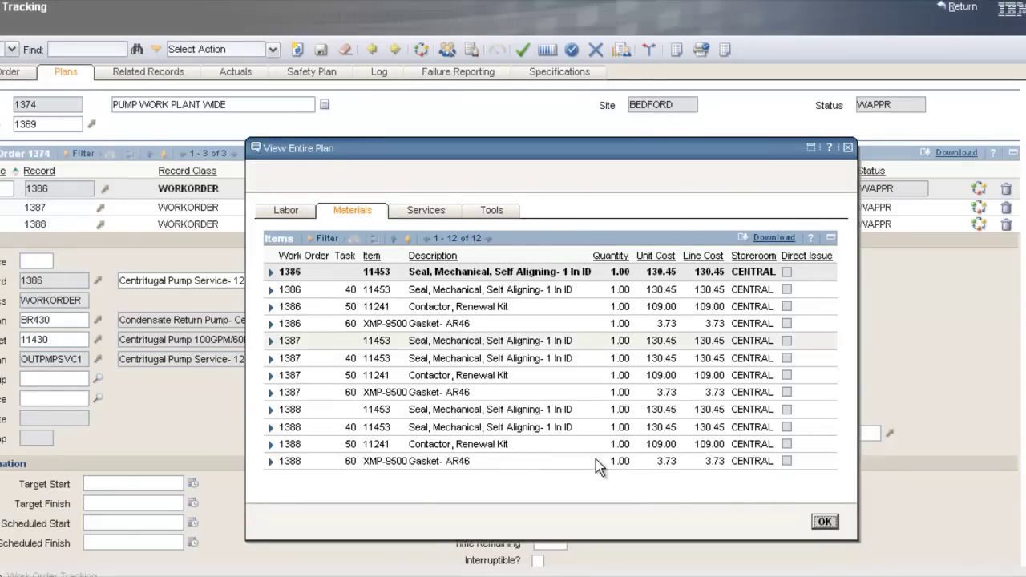
left_click(373, 258)
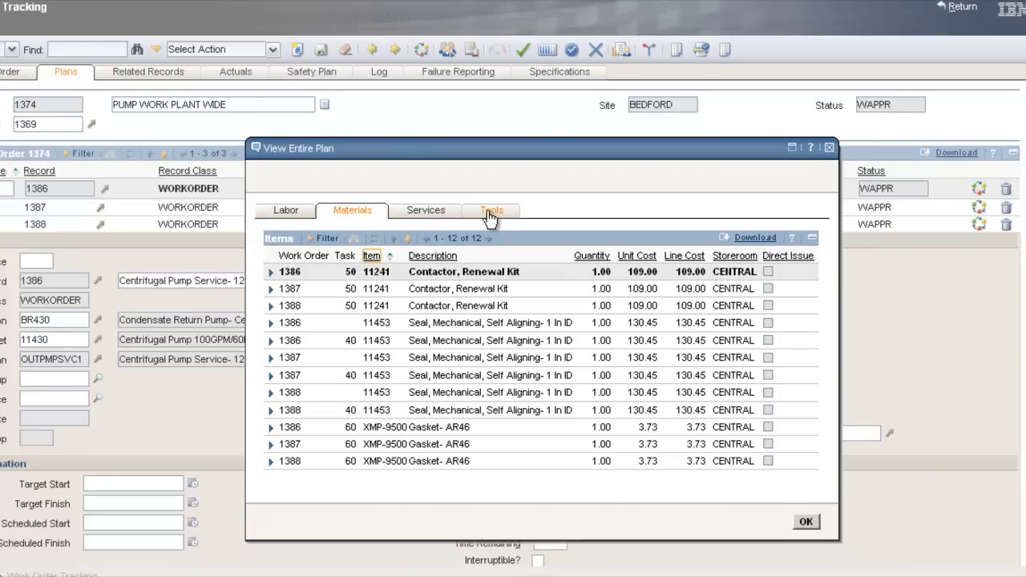
left_click(490, 212)
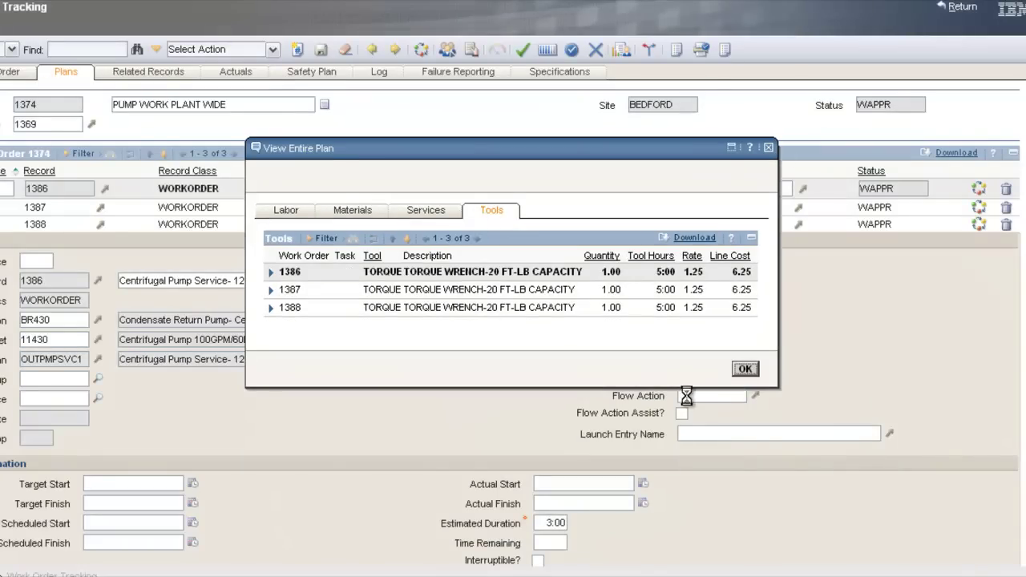
left_click(744, 368)
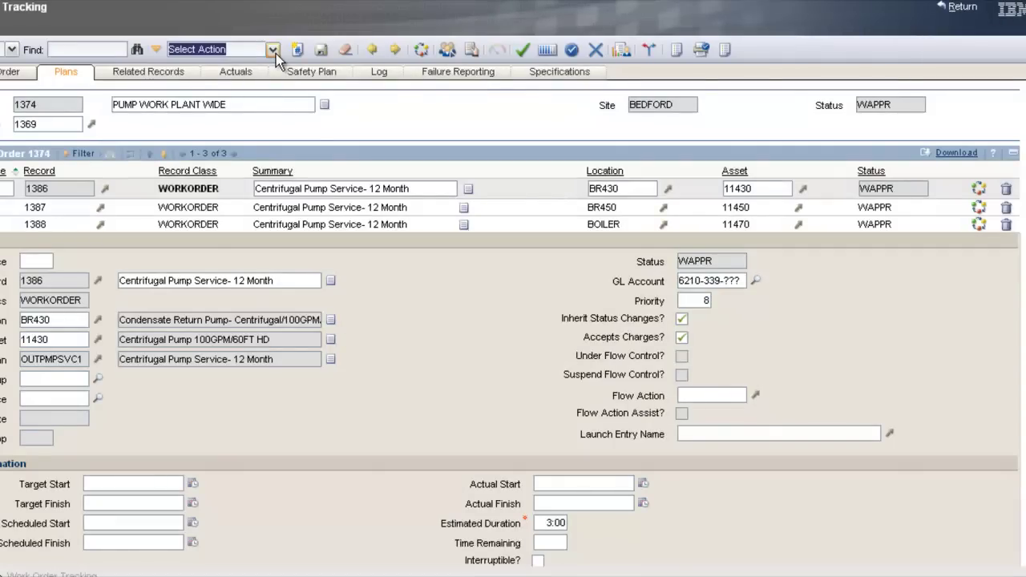
- Review the work order and hierarchy costs of PUMP WORK PLANT WIDE
left_click(274, 49)
mouse_move(297, 171)
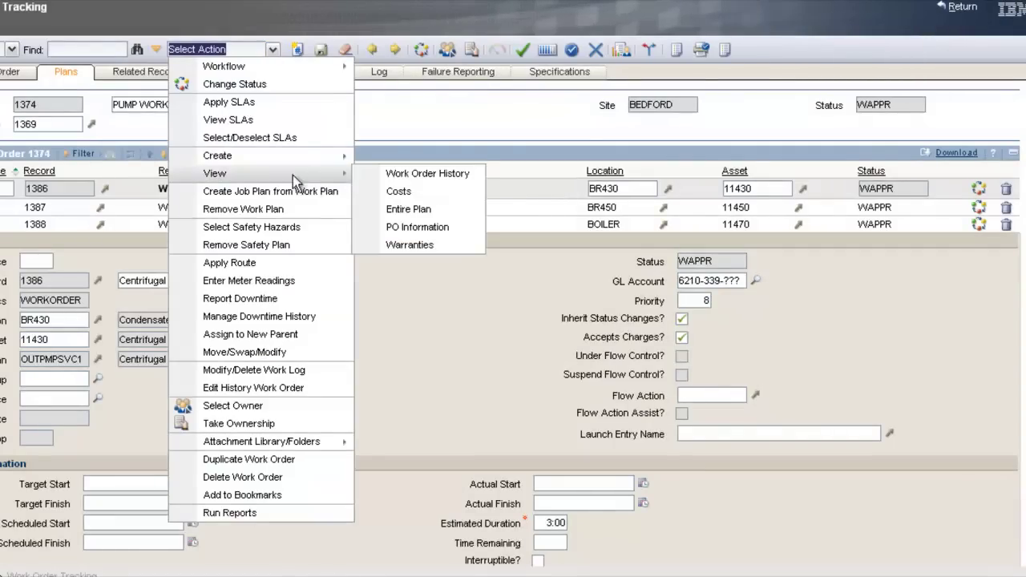
left_click(396, 194)
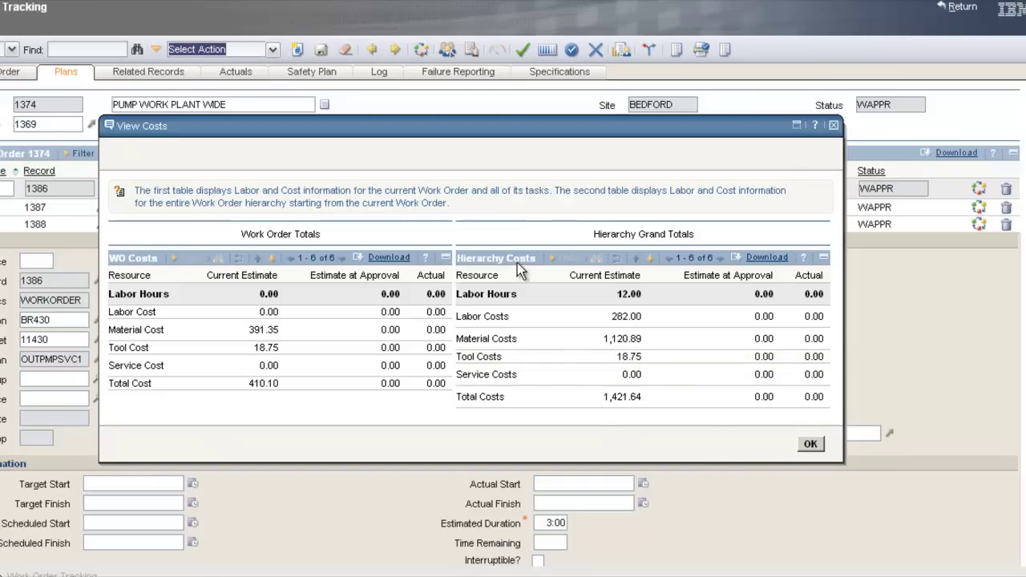
left_click(811, 444)
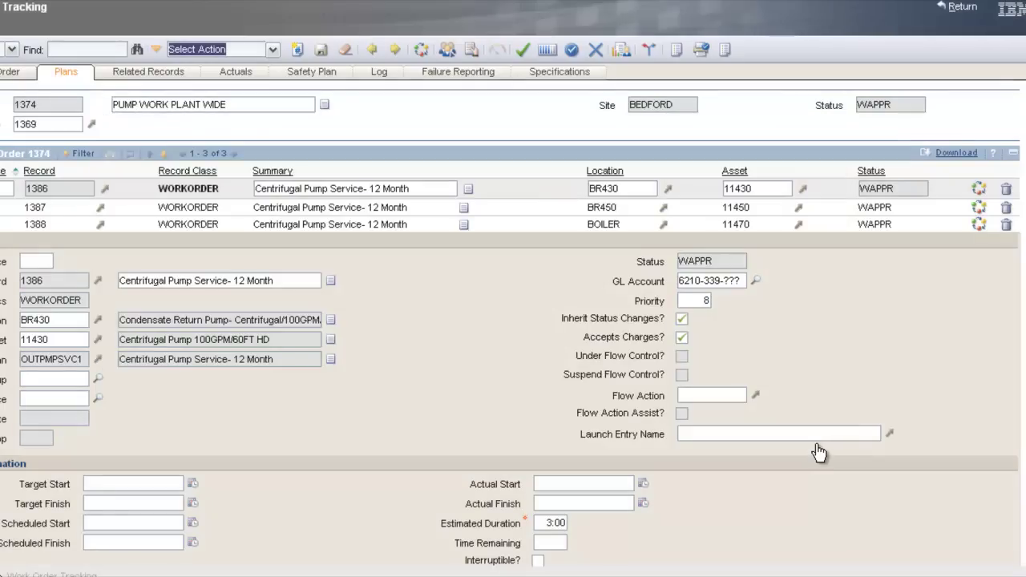
- Return to the PROJECT PLANNING - OUTAGE Q4 work order and review its entire plan for labor, materials and tools
left_click(966, 7)
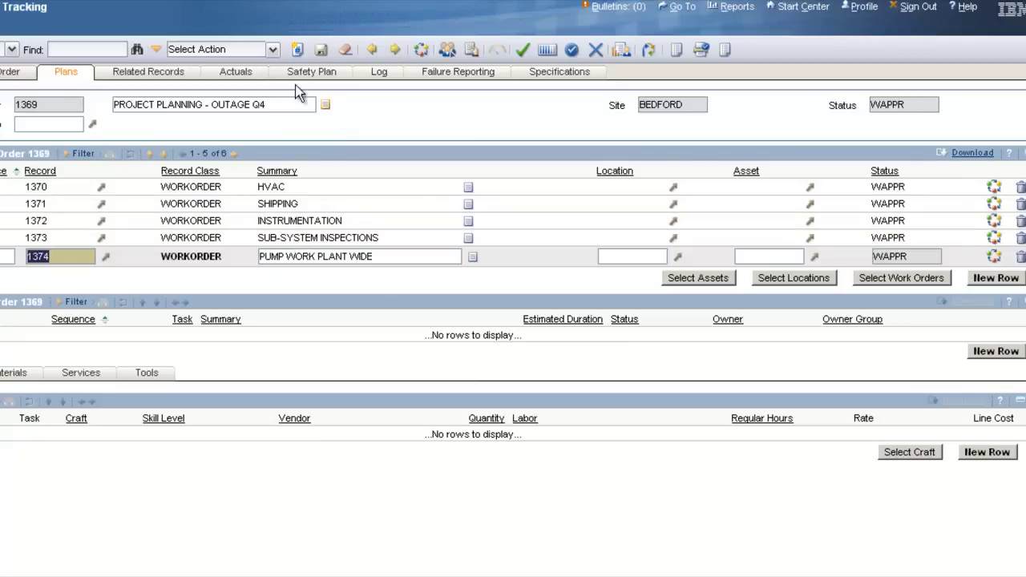
left_click(273, 50)
mouse_move(258, 178)
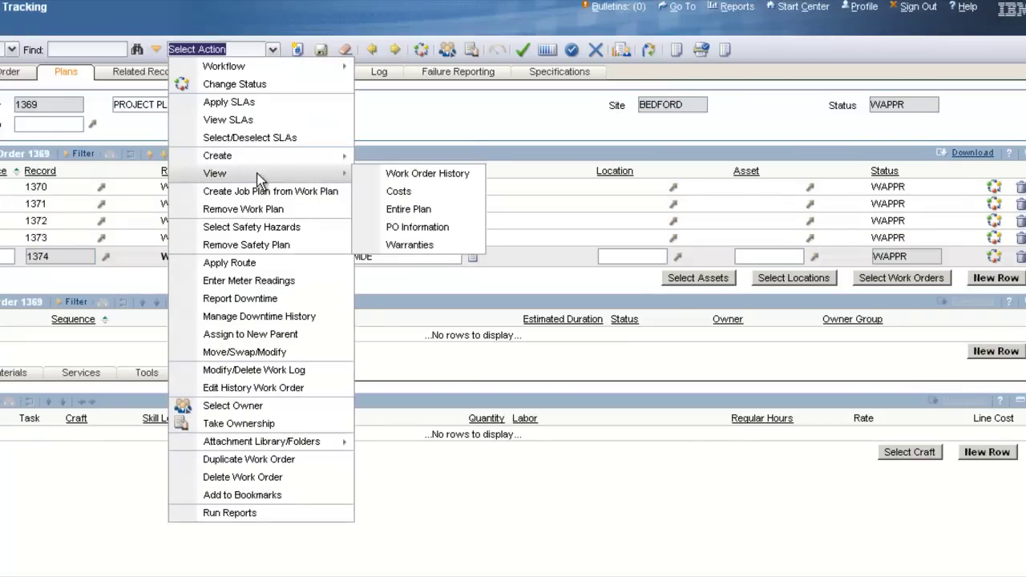
left_click(409, 207)
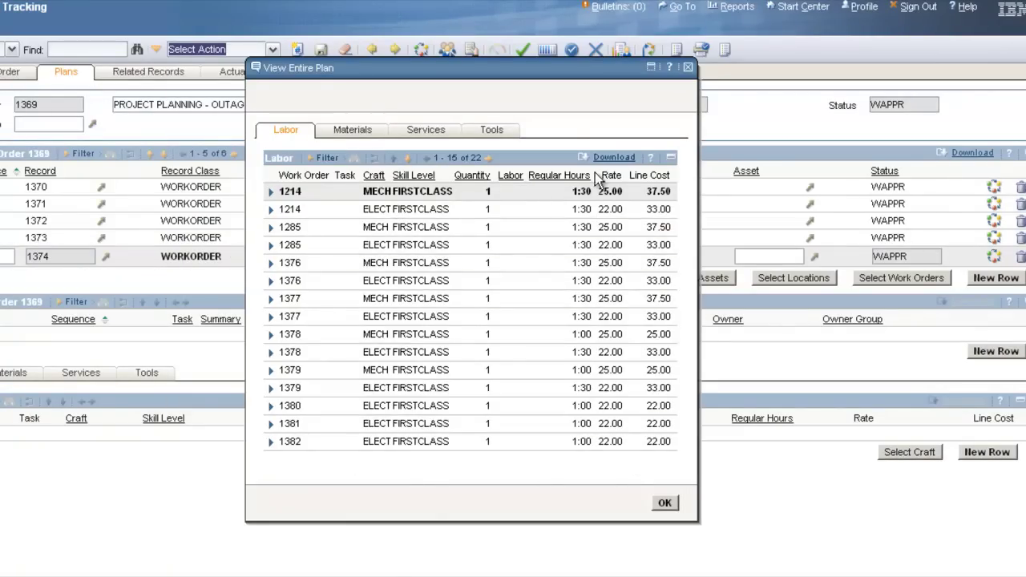
left_click(353, 130)
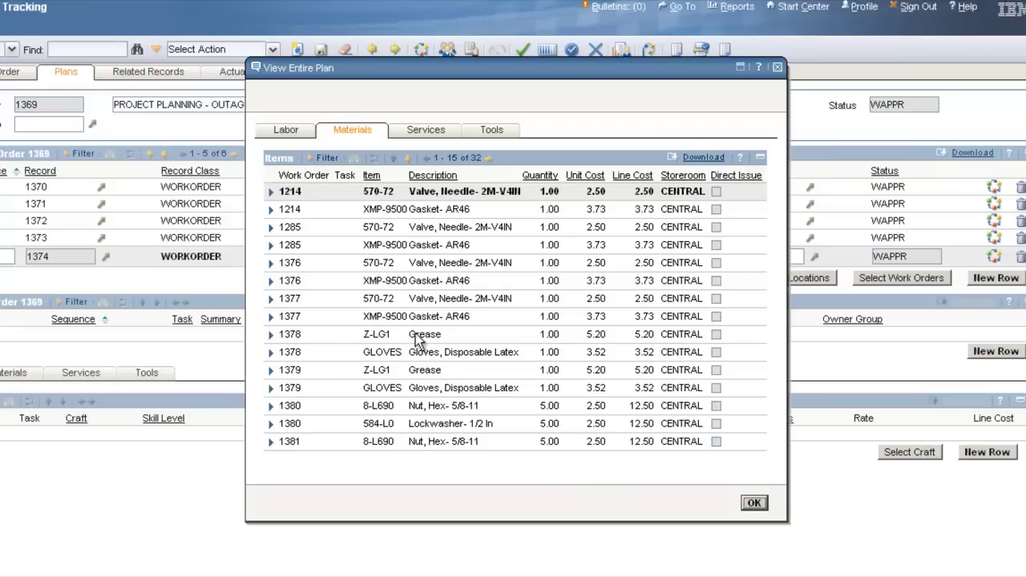
left_click(493, 131)
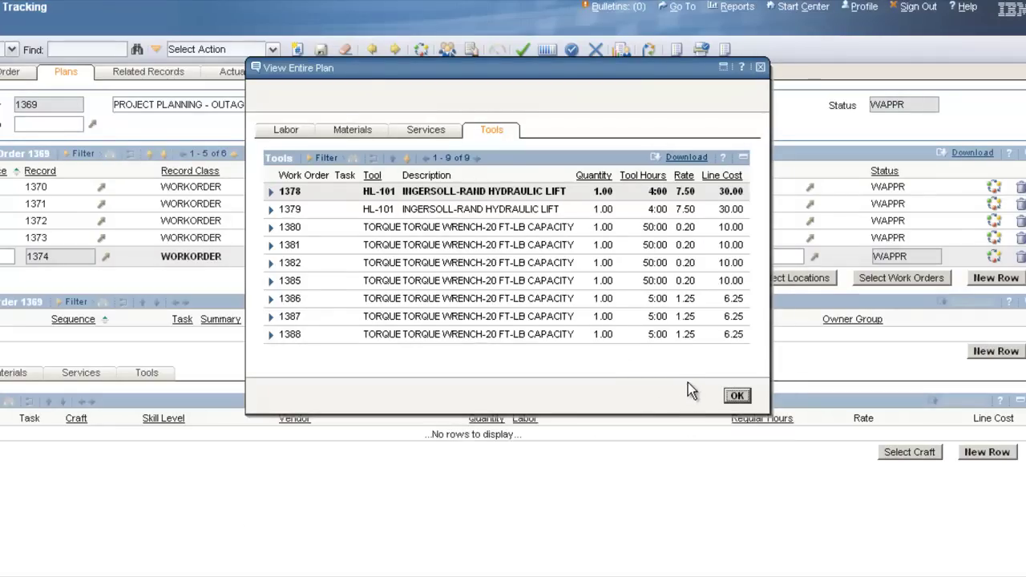
left_click(736, 395)
- View the costs of the PROJECT PLANNING - OUTAGE Q4 work order
left_click(272, 48)
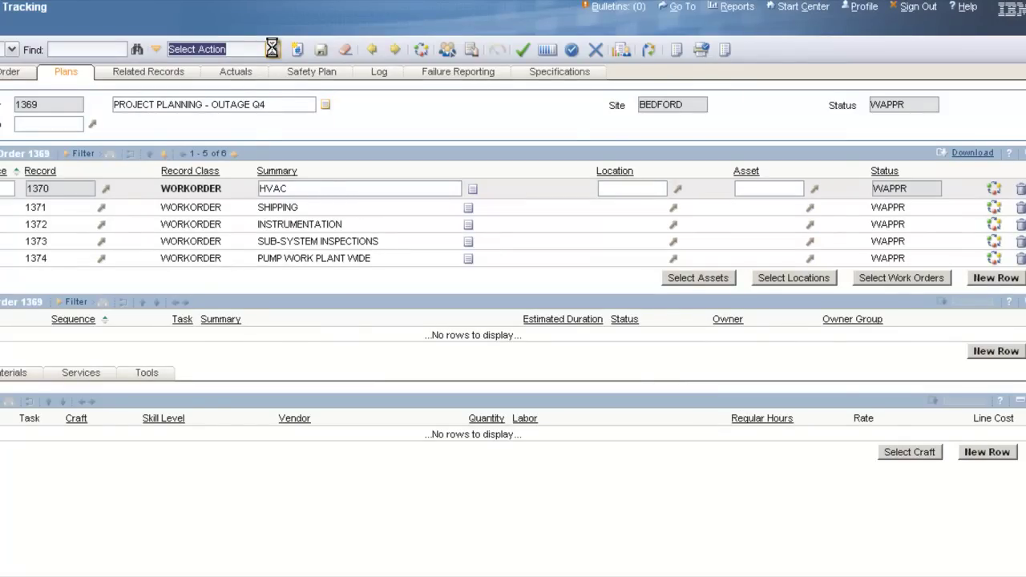
mouse_move(253, 174)
left_click(397, 175)
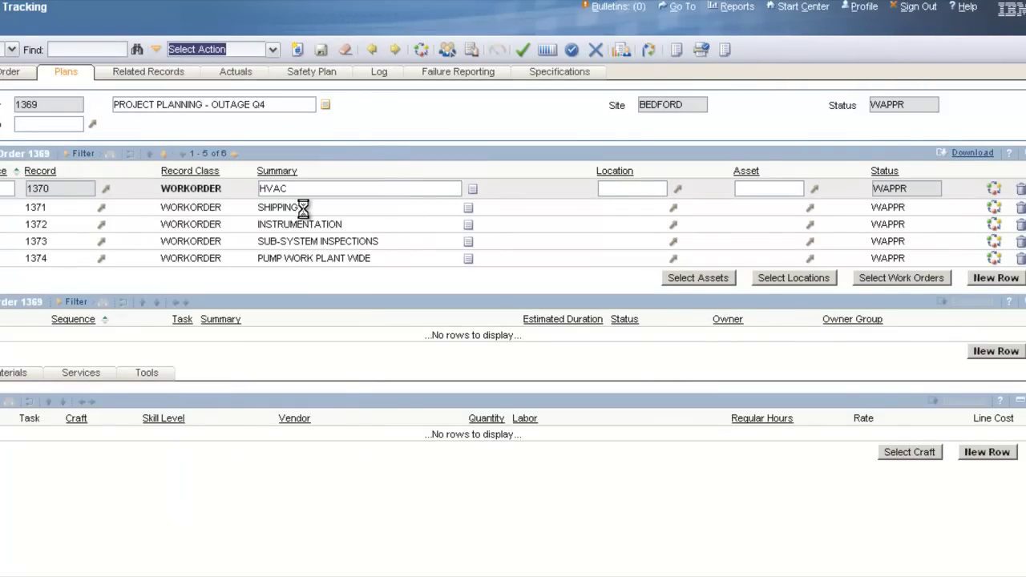
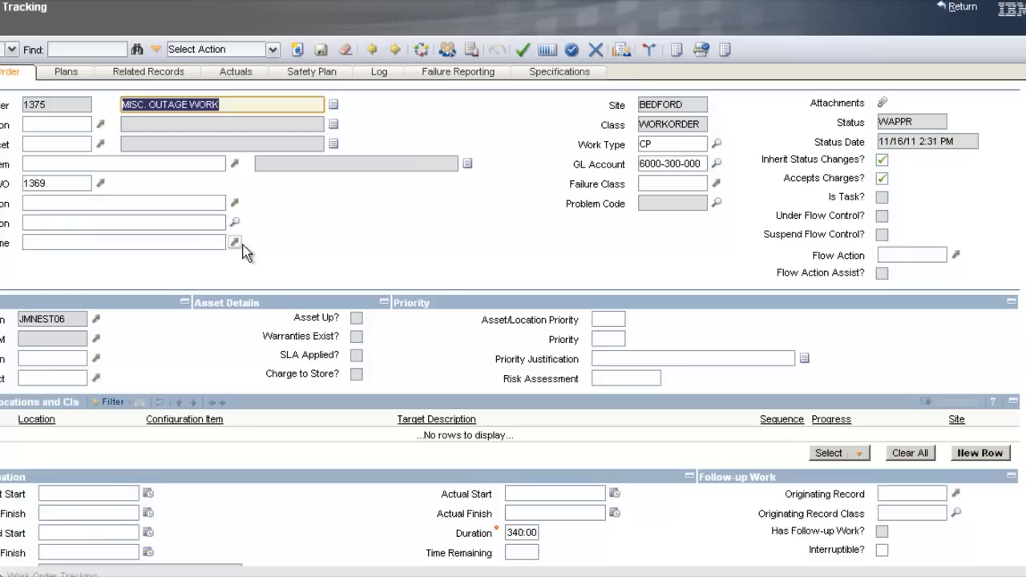
- Apply the OUTAGE01 (FALL OUTAGE WORK PACKAGE) route to the MISC. OUTAGE WORK work order to generate its child work orders
left_click(272, 49)
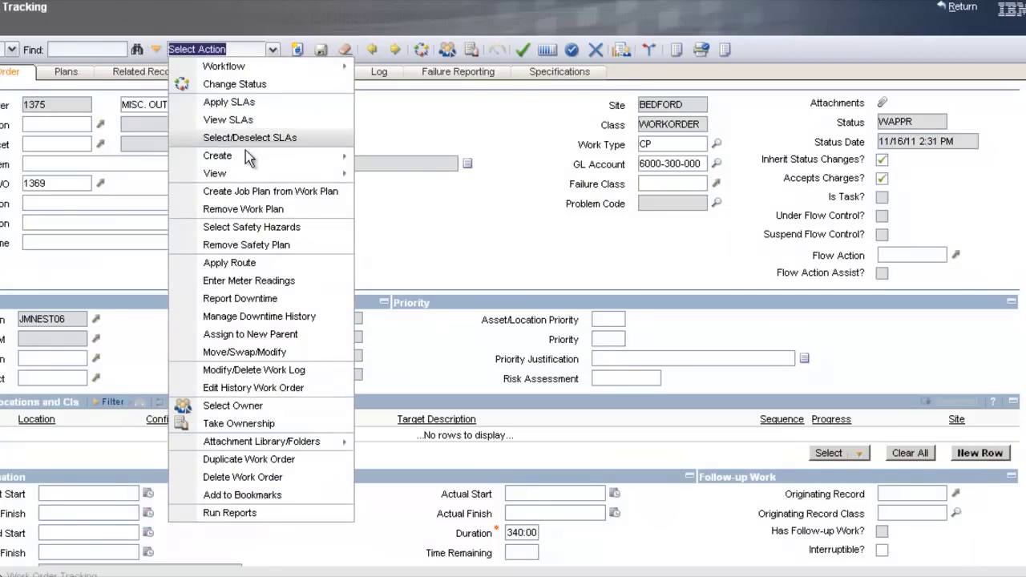
left_click(240, 264)
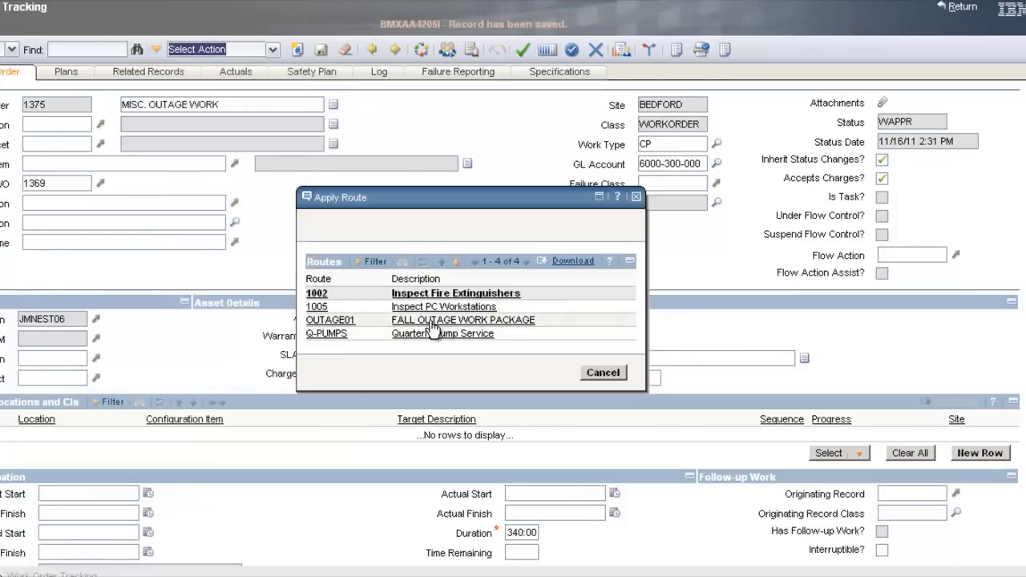
left_click(337, 320)
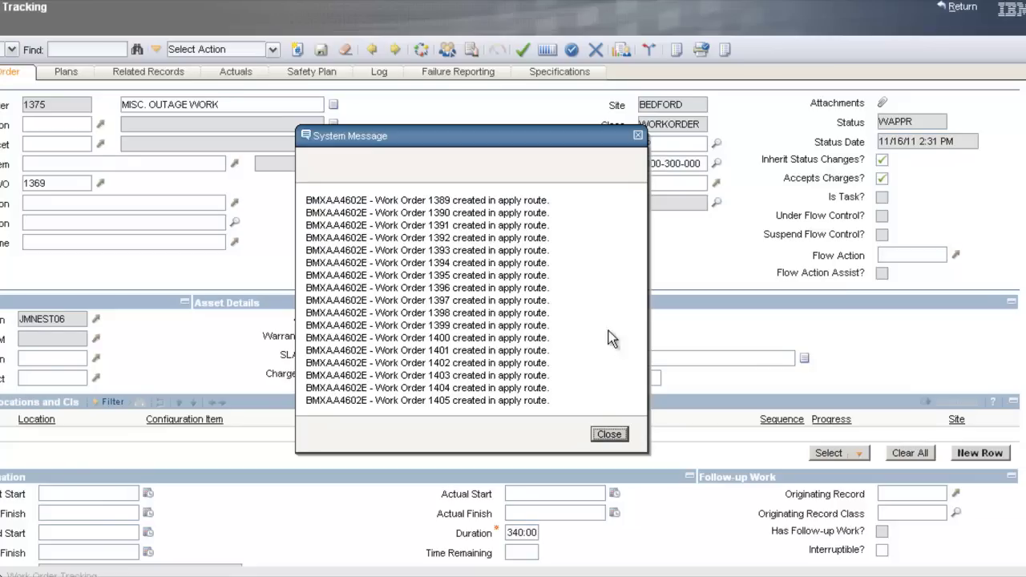
left_click(610, 434)
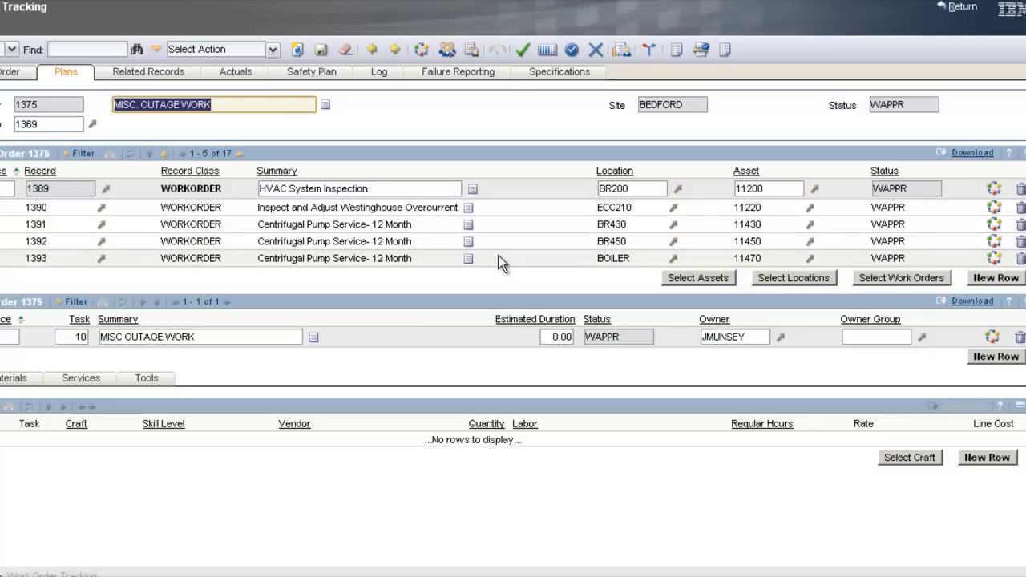
- Review the planned labor in the entire plan of the MISC. OUTAGE WORK work order
left_click(272, 49)
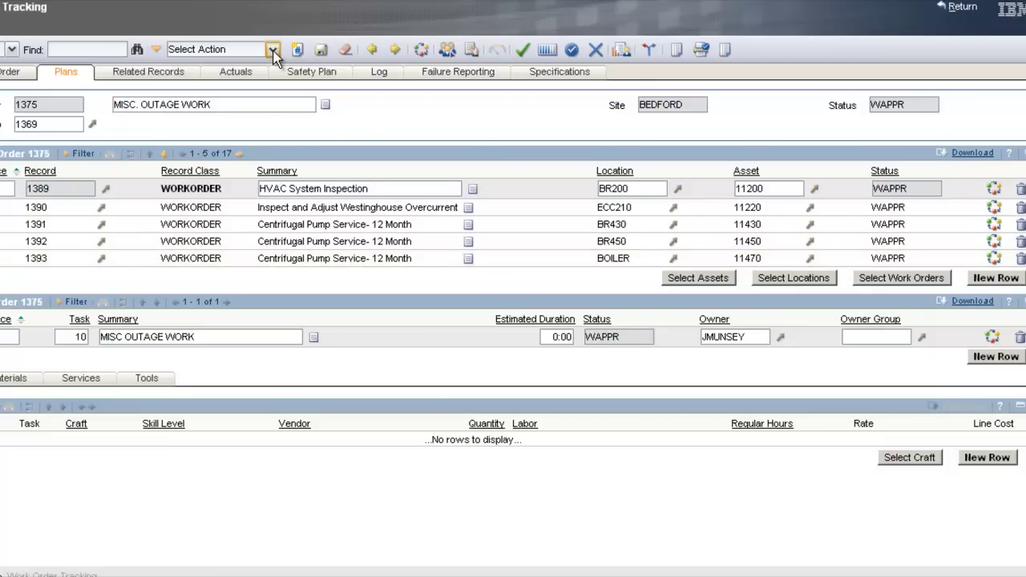
mouse_move(274, 173)
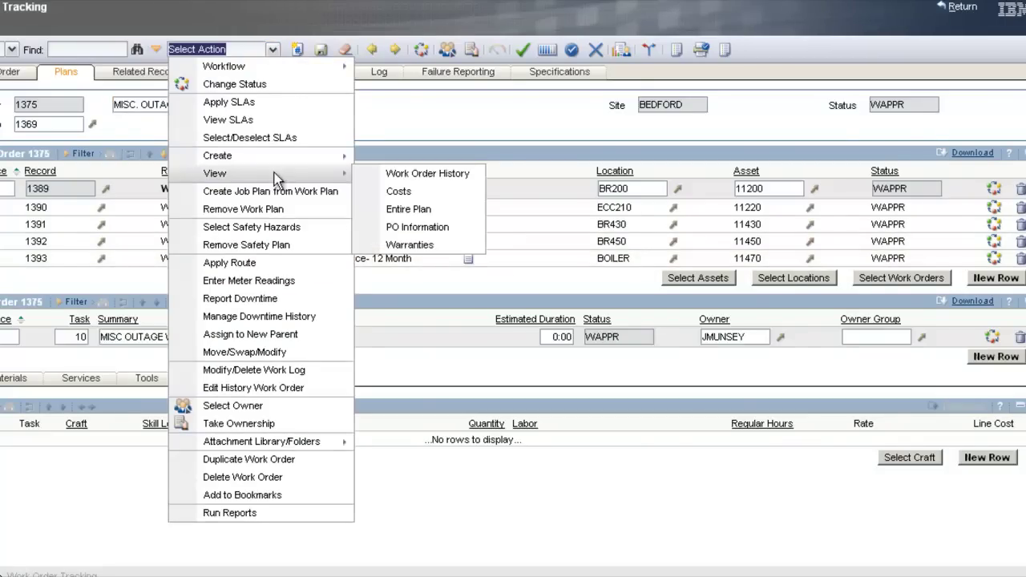
left_click(410, 207)
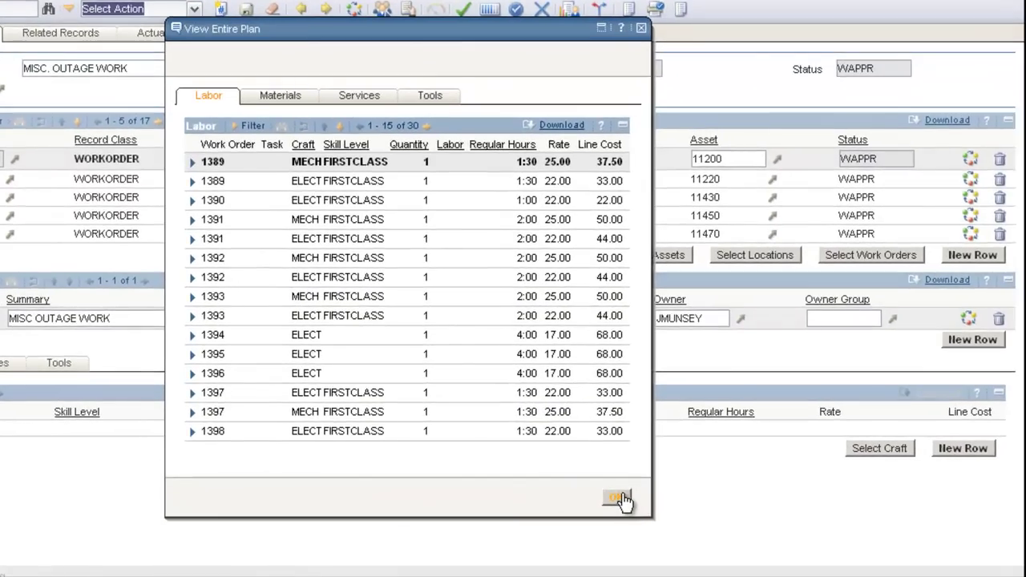
left_click(619, 498)
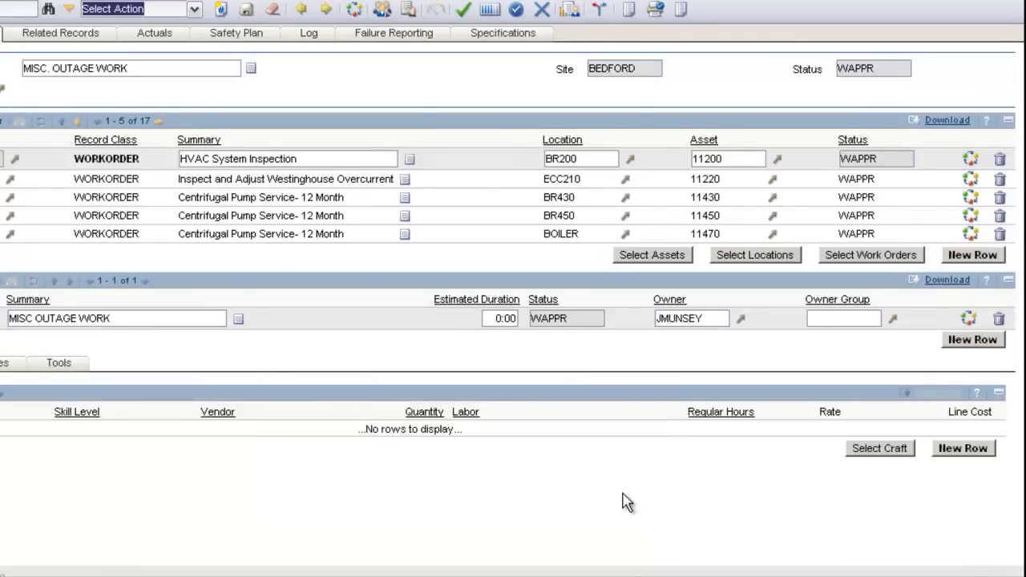